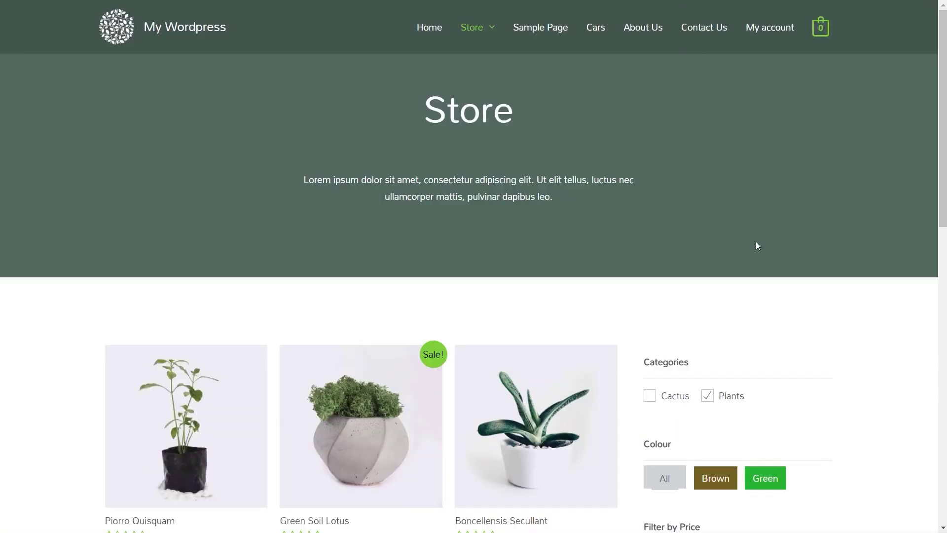
pyautogui.scroll(-3, 756, 246)
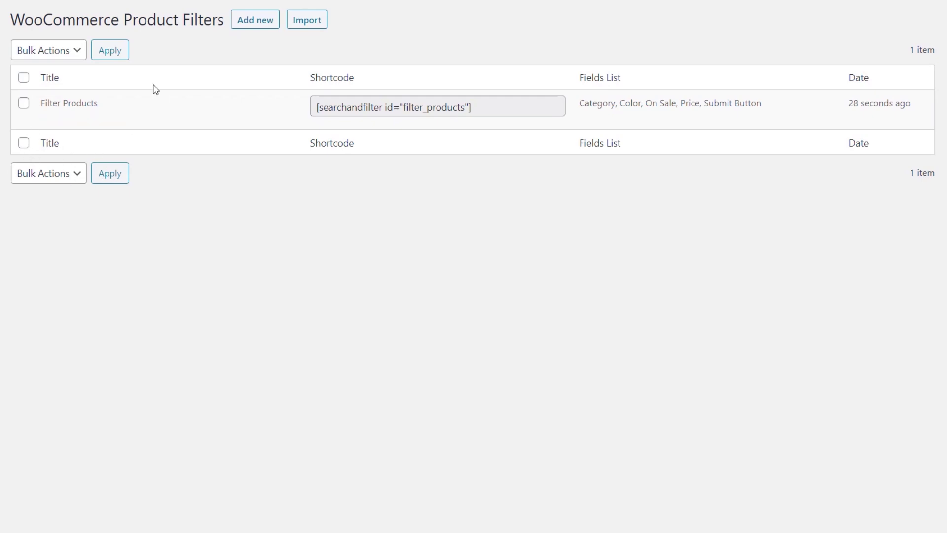
# Step: Create a new product filter form titled "Test Filters"
pyautogui.click(257, 21)
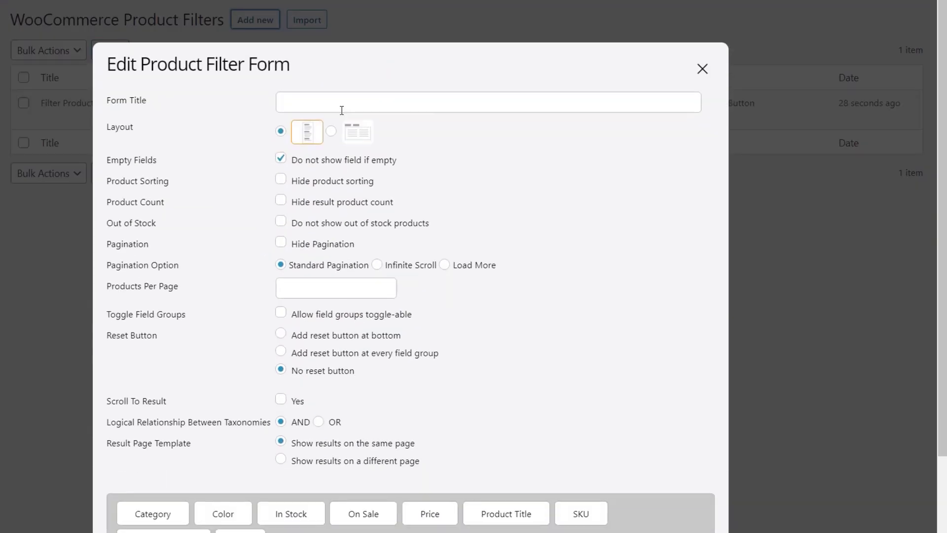
pyautogui.click(341, 103)
pyautogui.write('Tes')
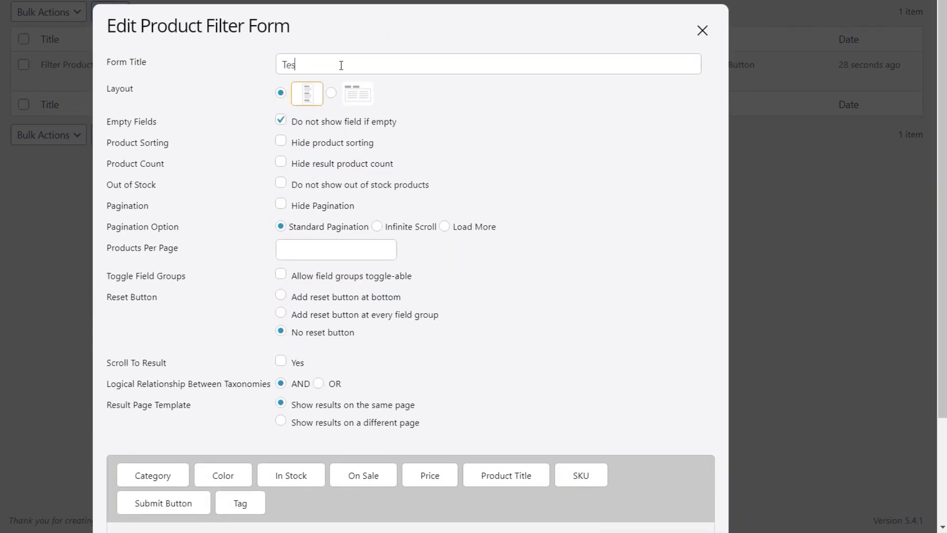
pyautogui.write('t Filters')
pyautogui.scroll(-3, 491, 281)
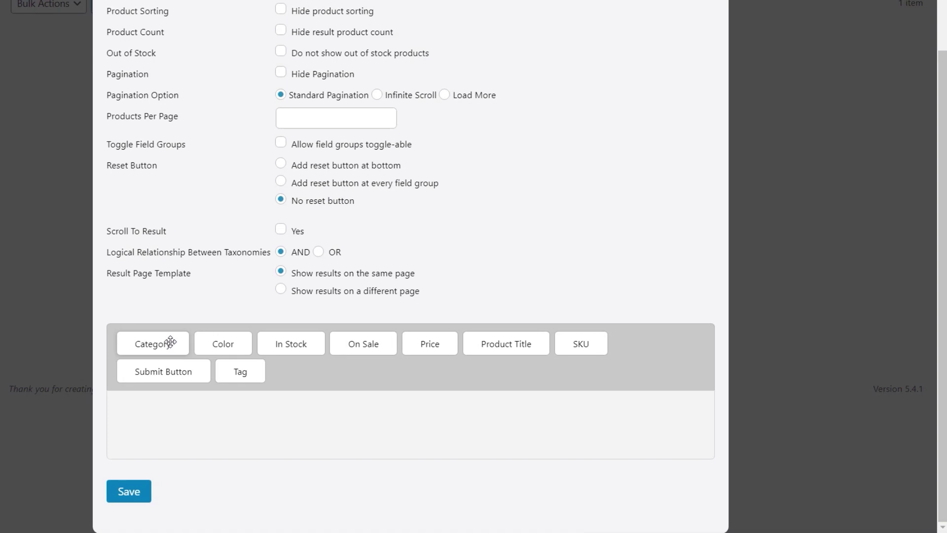
# Step: Hide the result product count and add a reset button at the bottom of the form
pyautogui.scroll(3, 170, 341)
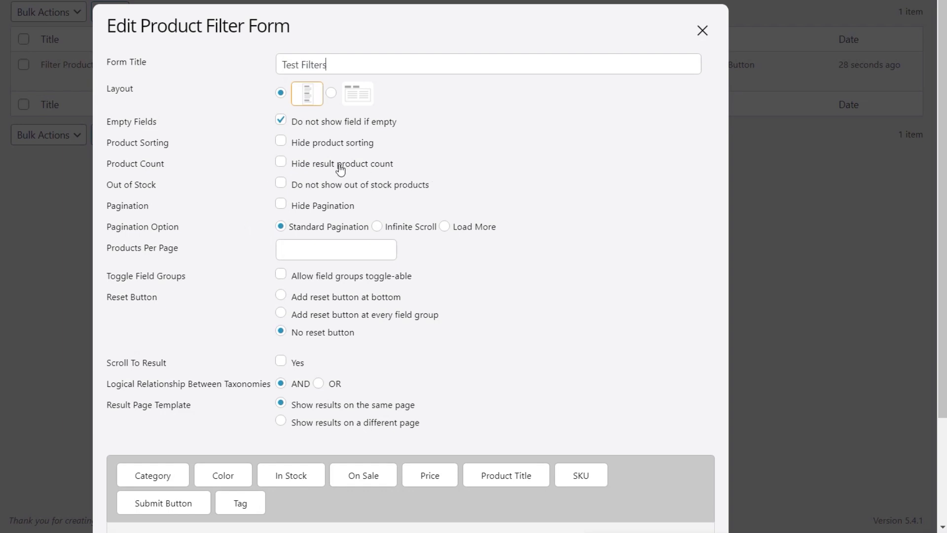
pyautogui.click(281, 163)
pyautogui.click(281, 298)
# Step: Add a Category field to the filter form and title it "Category"
pyautogui.scroll(-3, 237, 314)
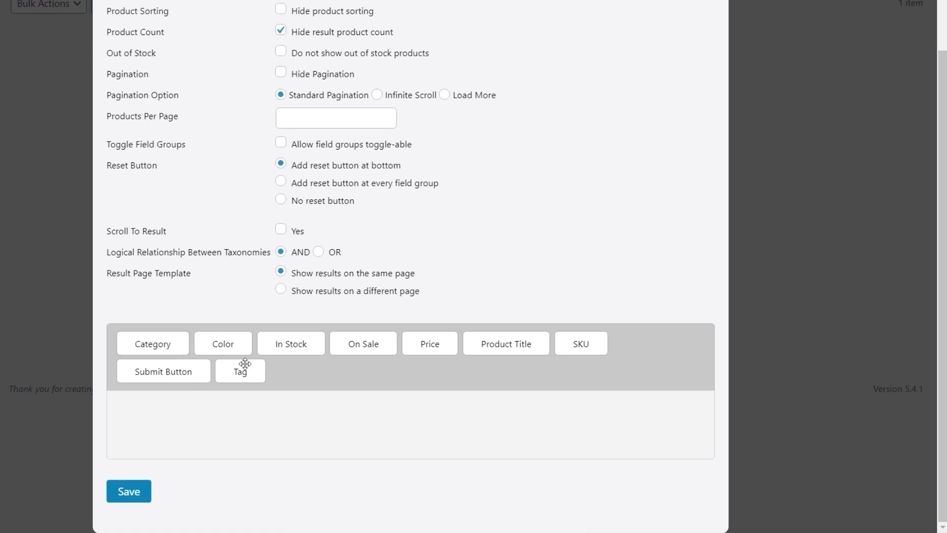
pyautogui.moveTo(161, 349); pyautogui.dragTo(173, 423)
pyautogui.scroll(-5, 458, 434)
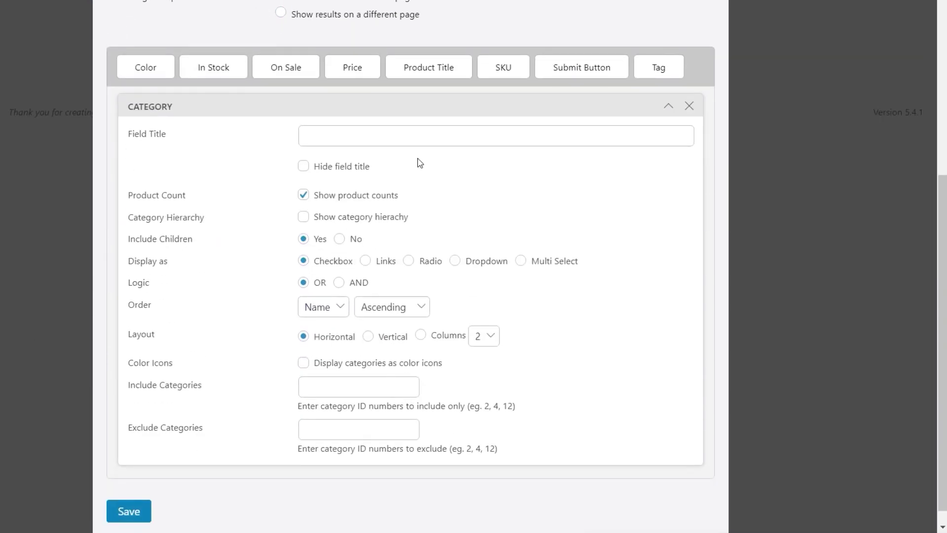
pyautogui.click(405, 136)
pyautogui.write('Category')
# Step: Order the Category field by Name, Ascending, and collapse its settings
pyautogui.click(323, 320)
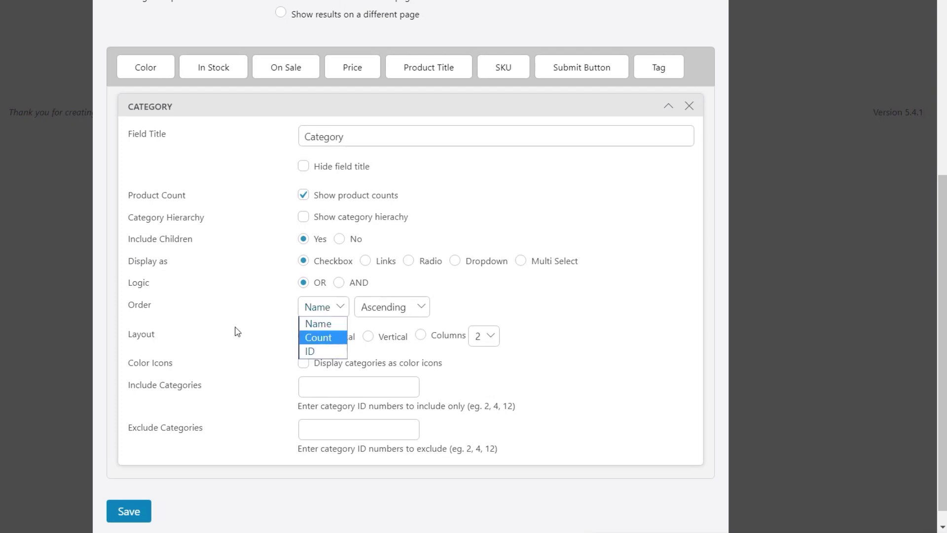
pyautogui.click(307, 321)
pyautogui.click(407, 308)
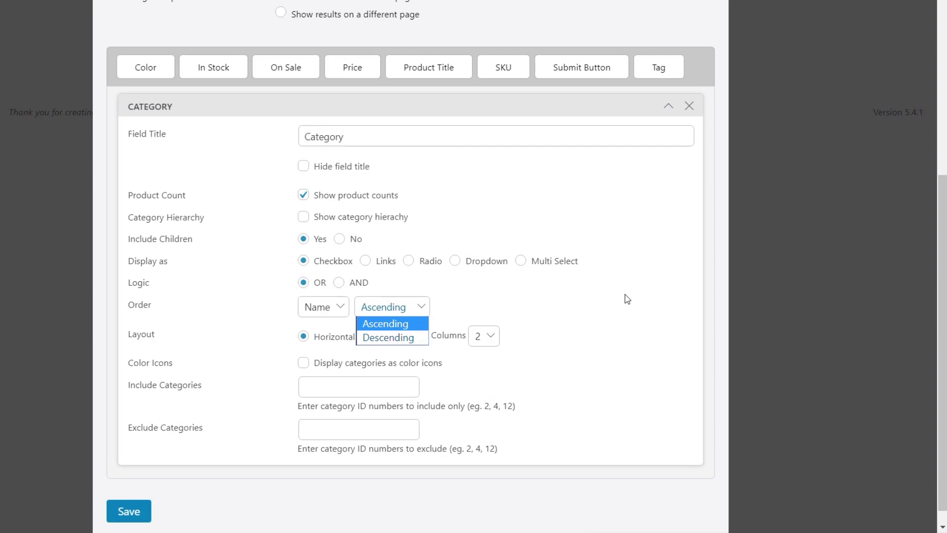
pyautogui.click(632, 307)
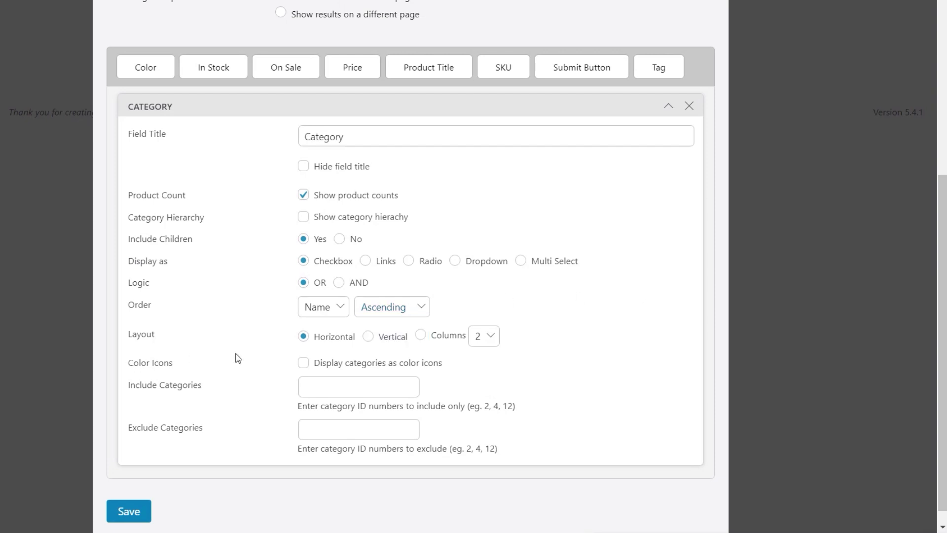
pyautogui.click(225, 380)
pyautogui.click(666, 107)
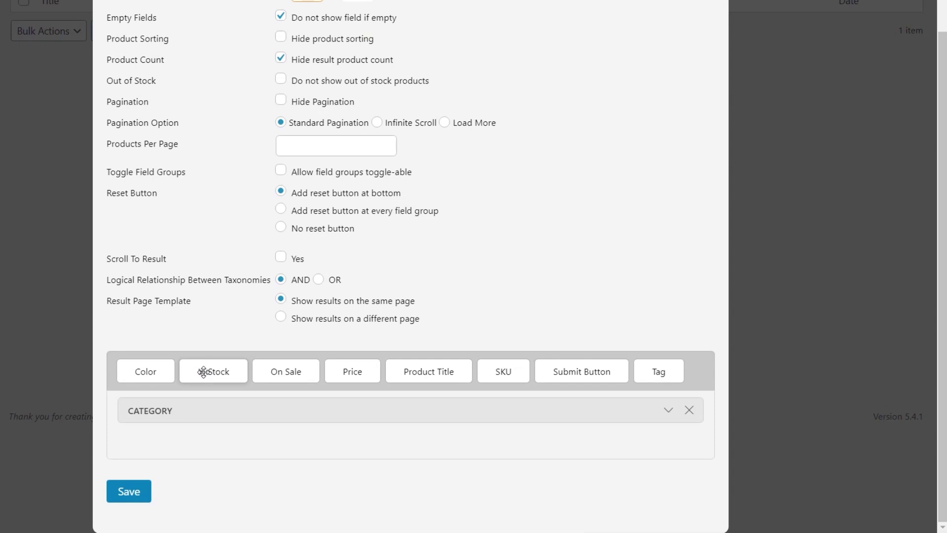
pyautogui.moveTo(204, 371); pyautogui.dragTo(185, 437)
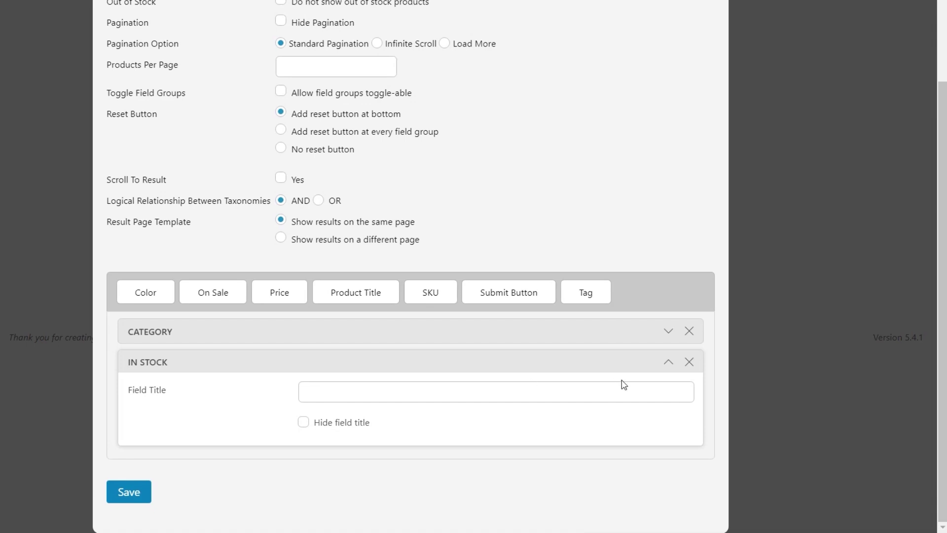
pyautogui.click(689, 362)
pyautogui.click(484, 6)
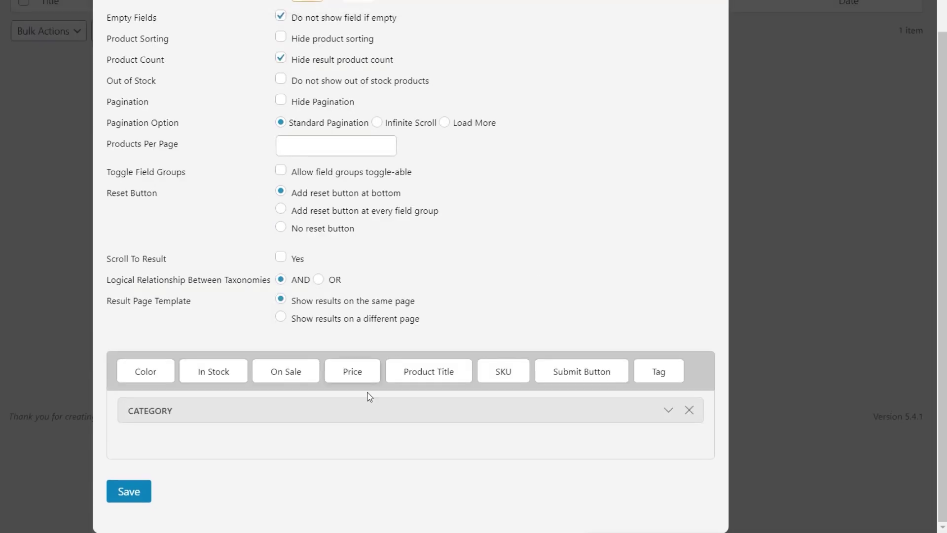
pyautogui.moveTo(290, 366); pyautogui.dragTo(277, 419)
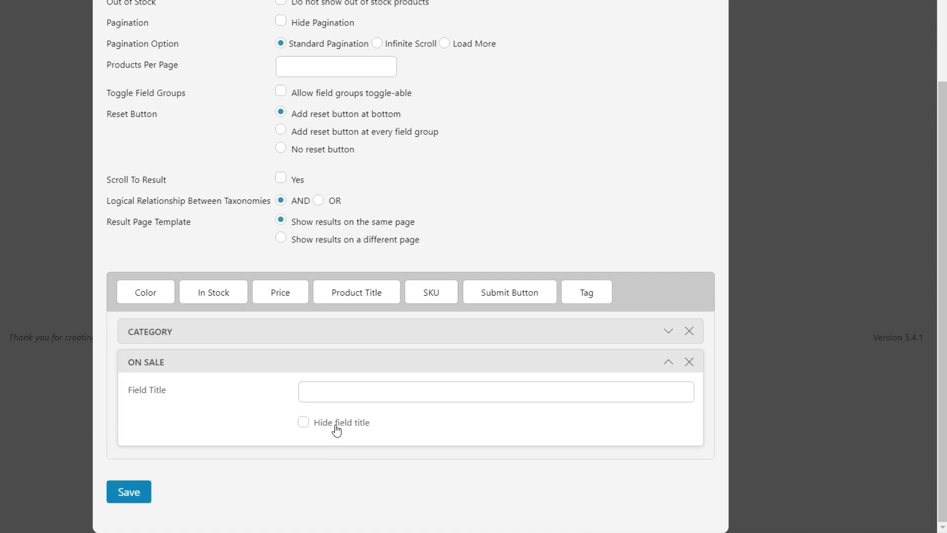
pyautogui.click(693, 367)
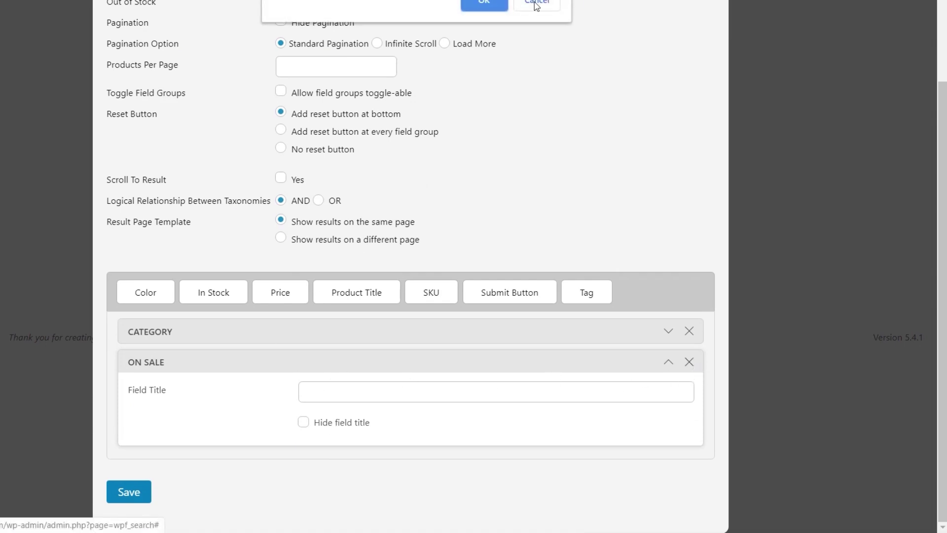
pyautogui.click(484, 5)
# Step: Add a Price field titled "Filter by Price", displayed as a slider, and collapse its settings
pyautogui.moveTo(354, 372); pyautogui.dragTo(260, 406)
pyautogui.click(359, 309)
pyautogui.write('Filter')
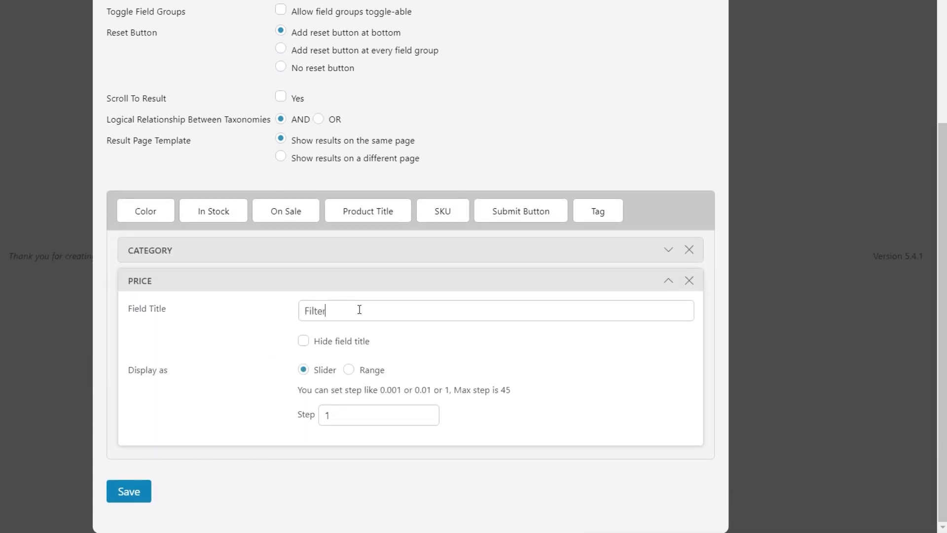
pyautogui.write(' by Price')
pyautogui.click(348, 371)
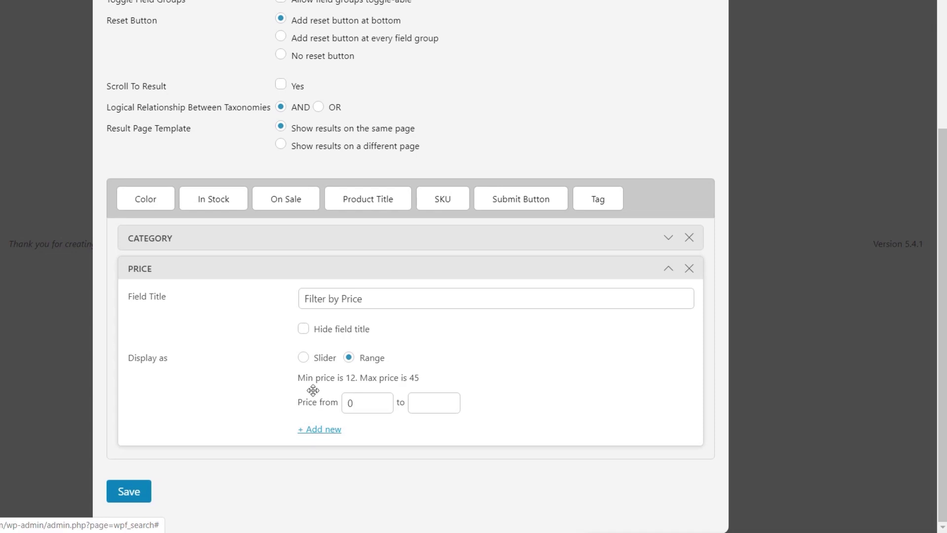
pyautogui.click(303, 357)
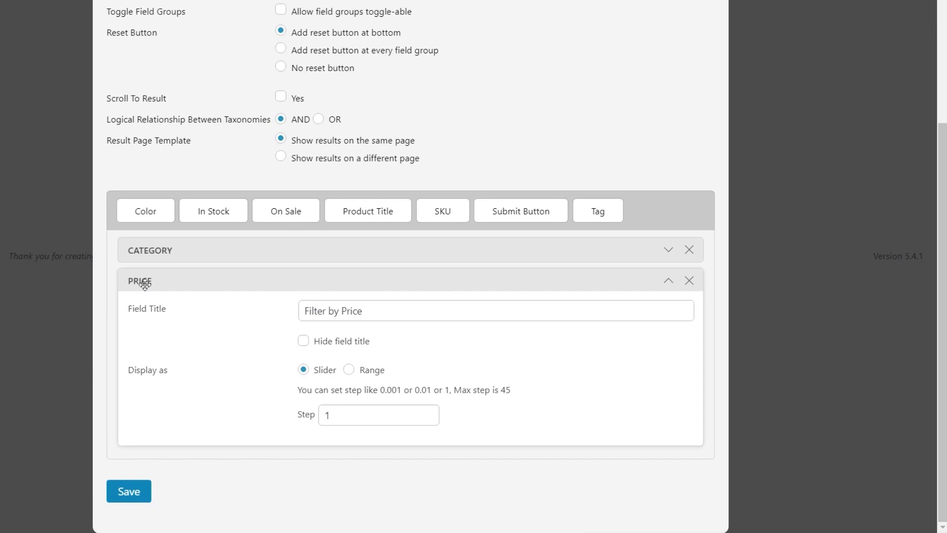
pyautogui.click(668, 283)
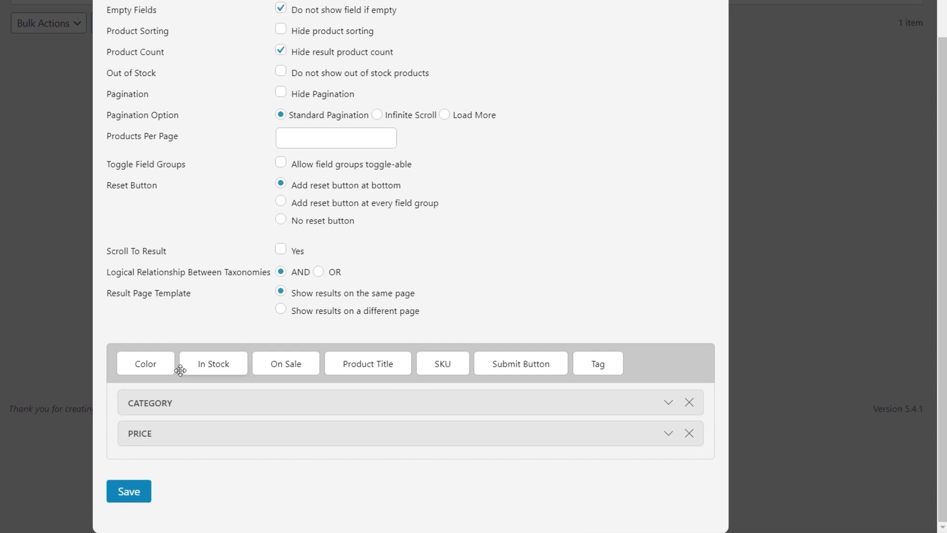
# Step: Add a Color field titled "Colours" to the form and turn off its product counts
pyautogui.moveTo(147, 362); pyautogui.dragTo(180, 442)
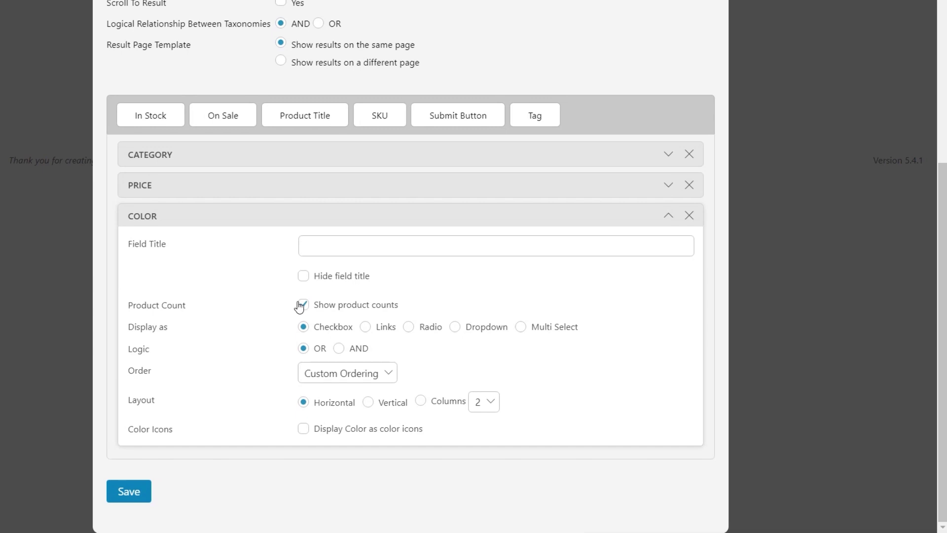
pyautogui.click(670, 156)
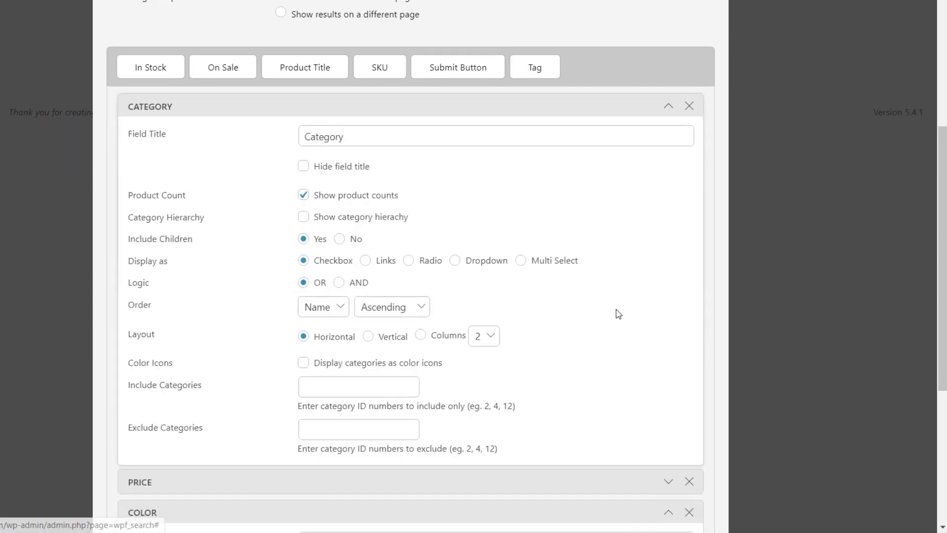
pyautogui.scroll(-6, 599, 361)
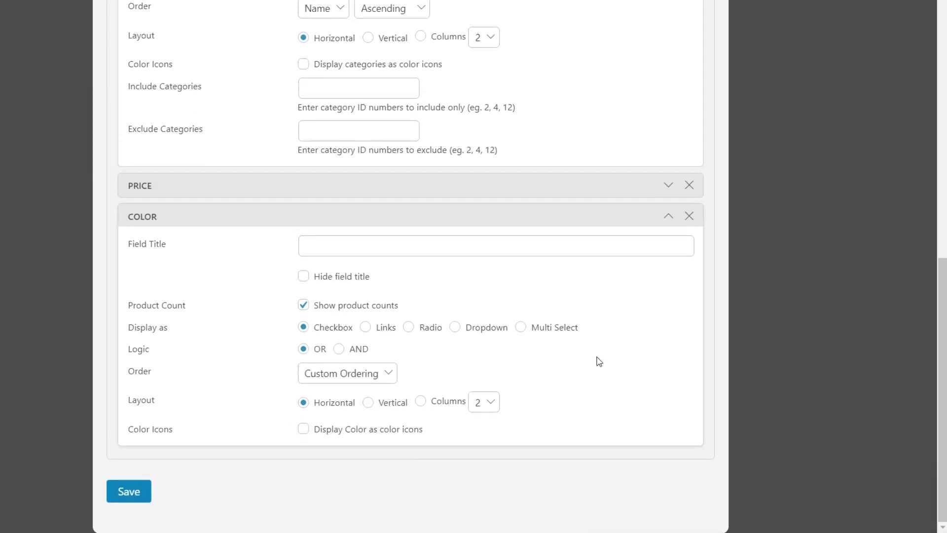
pyautogui.click(340, 249)
pyautogui.write('Colours')
pyautogui.click(307, 305)
# Step: Keep Custom Ordering for the Color field and enable displaying Color as color icons
pyautogui.click(338, 379)
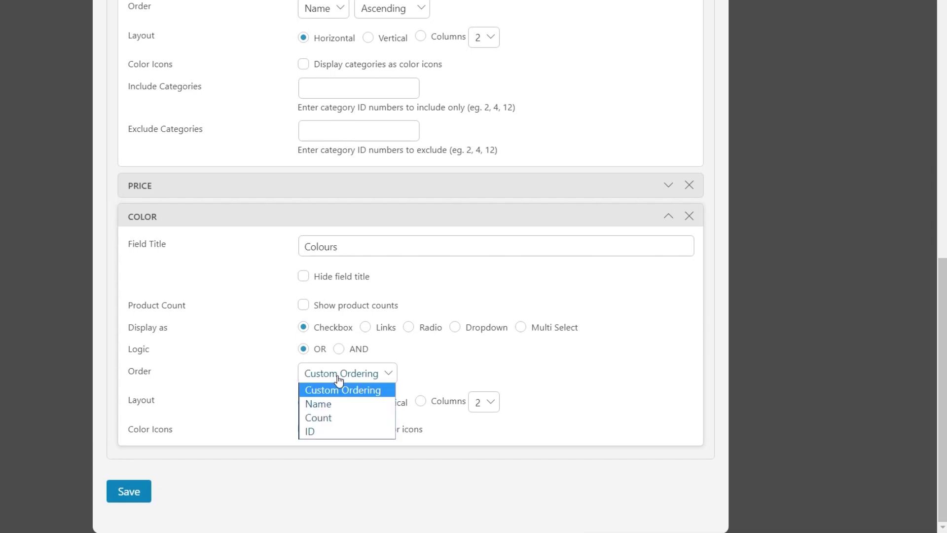
pyautogui.click(539, 364)
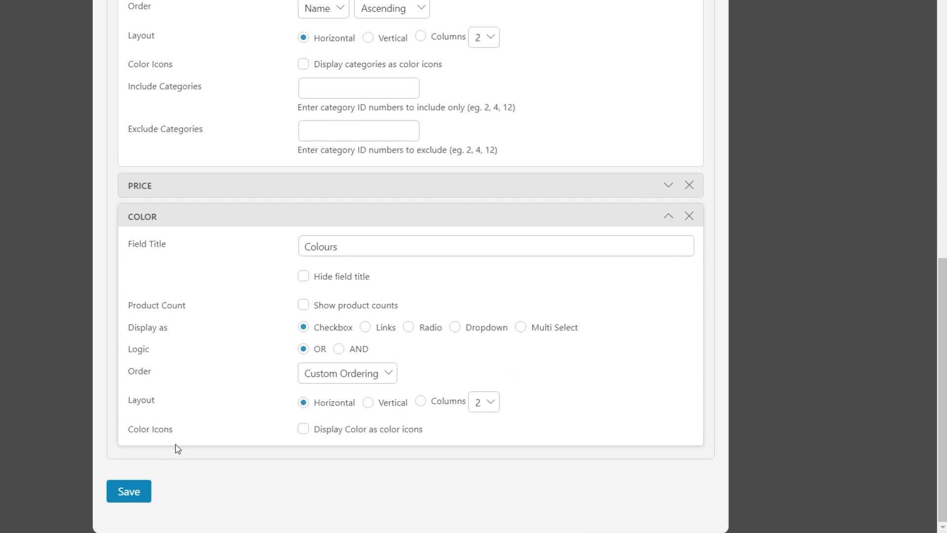
pyautogui.click(304, 429)
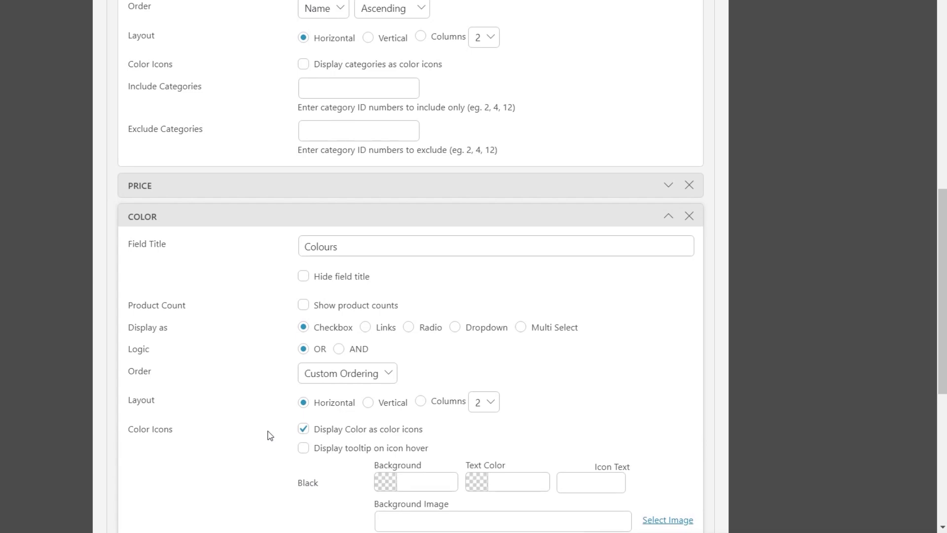
# Step: Set the Black icon's background to #0a0a0a and its text color to #ffffff
pyautogui.scroll(-4, 245, 435)
pyautogui.scroll(-1, 245, 435)
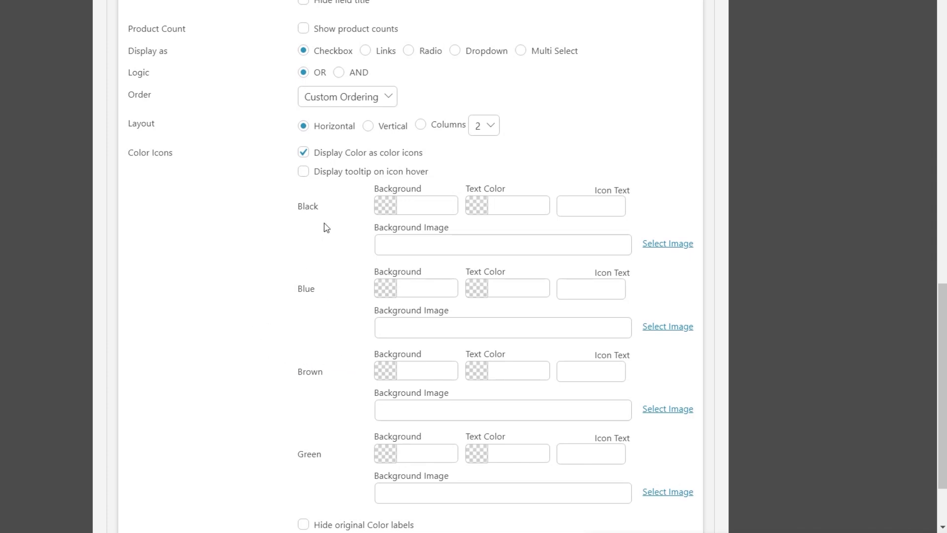
pyautogui.scroll(-2, 250, 271)
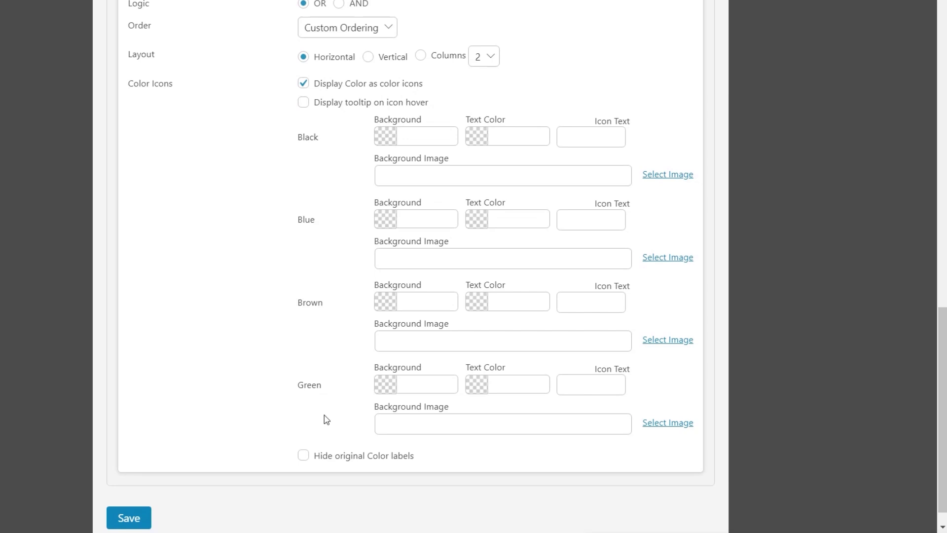
pyautogui.click(415, 134)
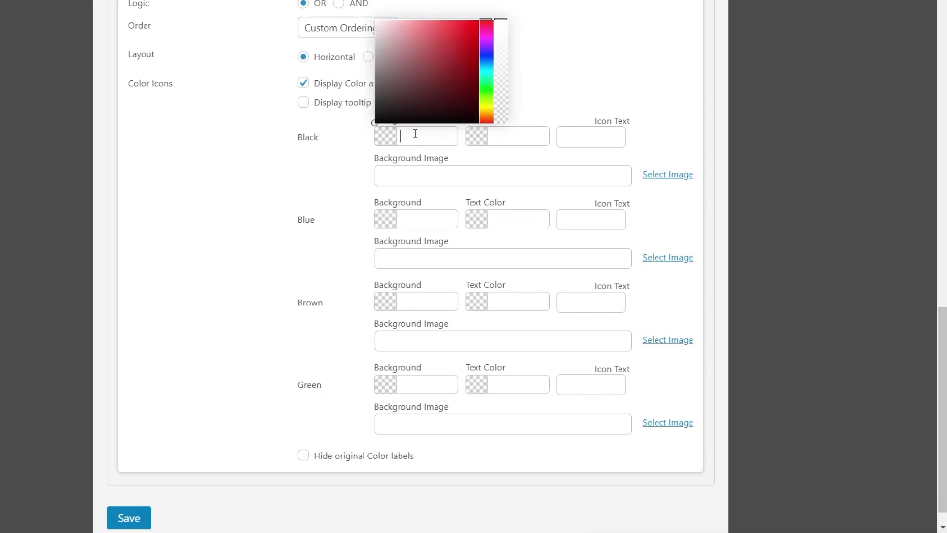
pyautogui.moveTo(426, 83); pyautogui.dragTo(376, 122)
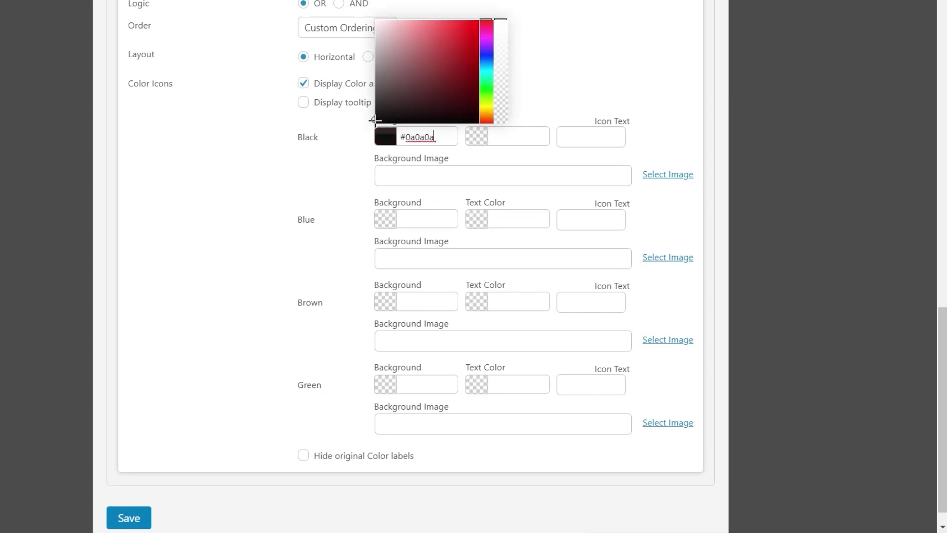
pyautogui.click(269, 189)
pyautogui.click(518, 137)
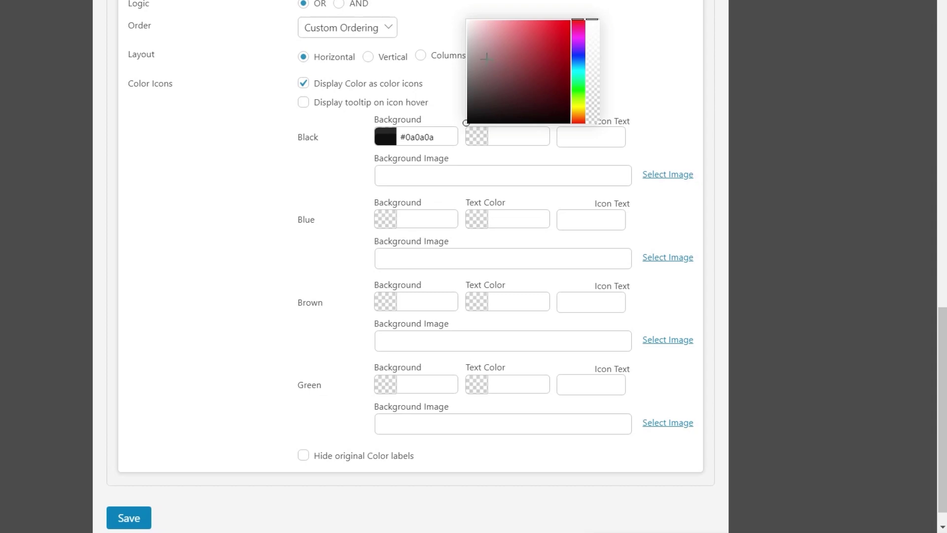
pyautogui.write('#ffffff')
pyautogui.click(239, 243)
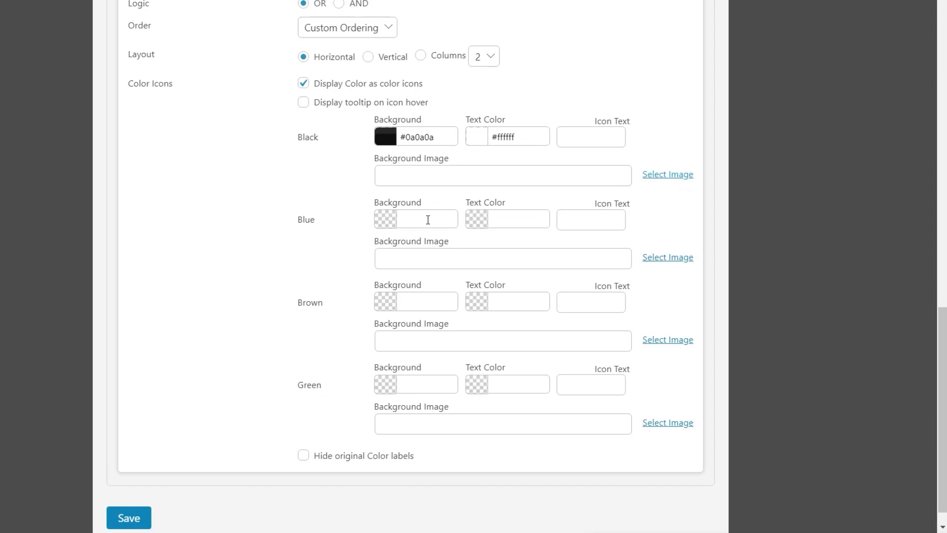
# Step: Set the Blue icon's background to #3029ad and its text color to #ffffff
pyautogui.click(381, 224)
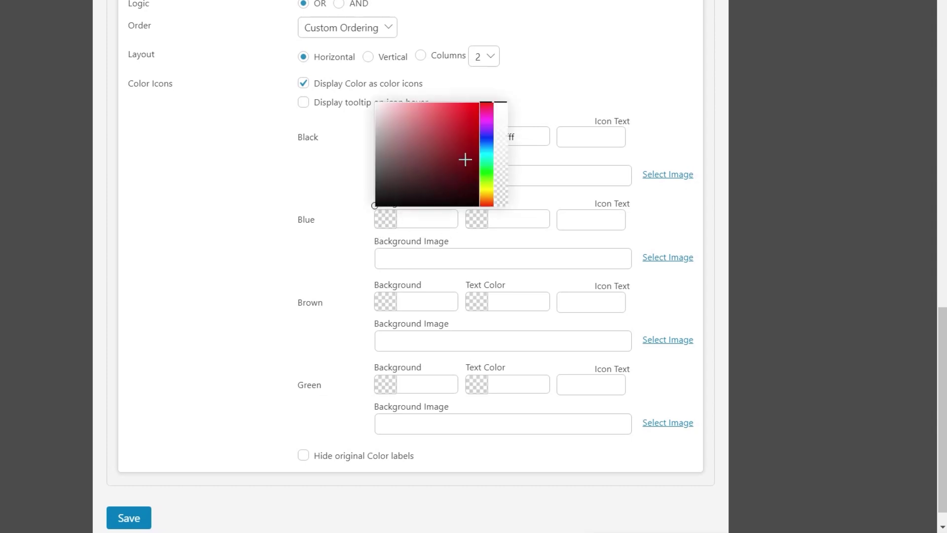
pyautogui.click(486, 137)
pyautogui.click(455, 137)
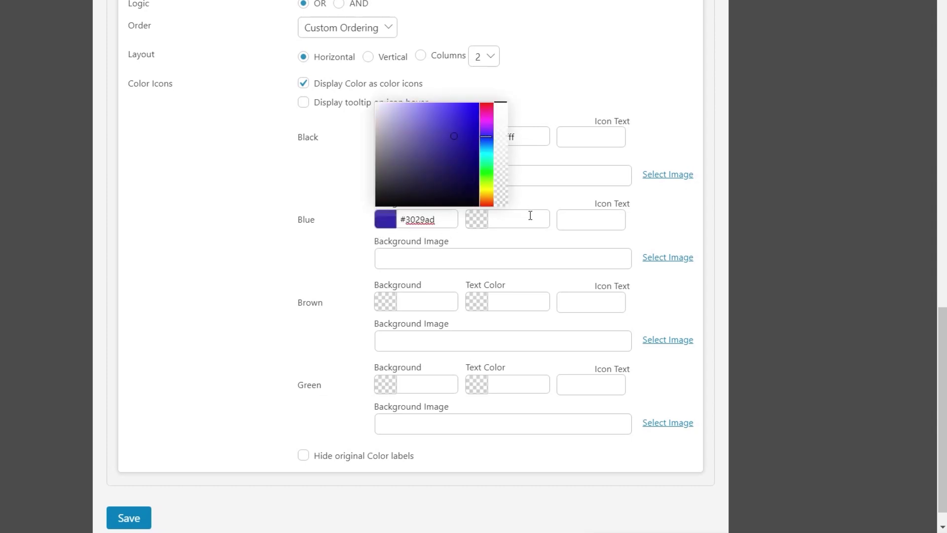
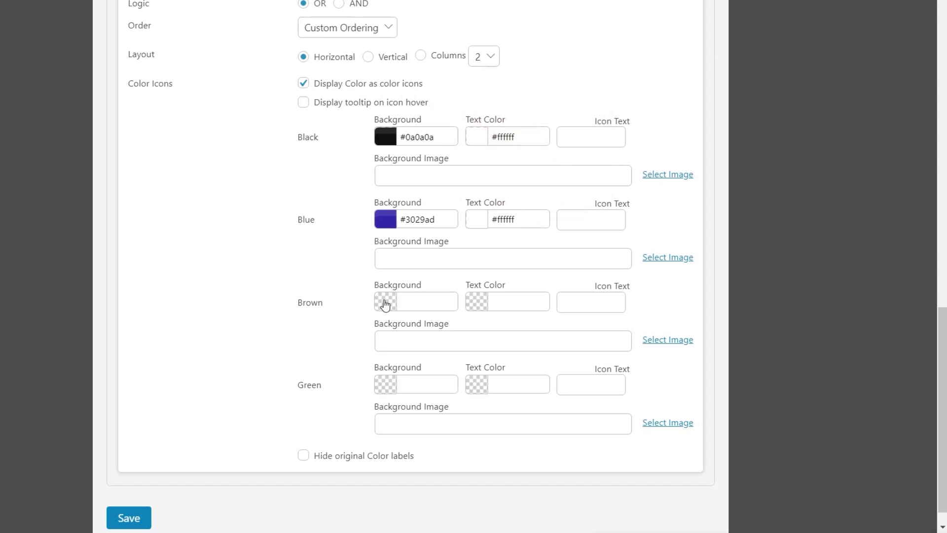
# Step: Set the Brown icon's background to #6e6014 and its text color to #ffffff
pyautogui.click(488, 274)
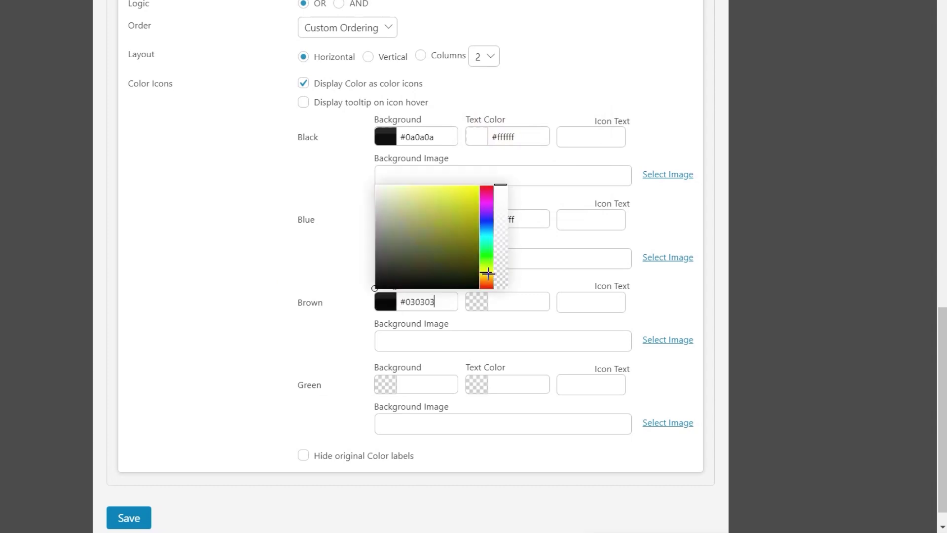
pyautogui.click(460, 245)
pyautogui.moveTo(488, 270); pyautogui.dragTo(487, 274)
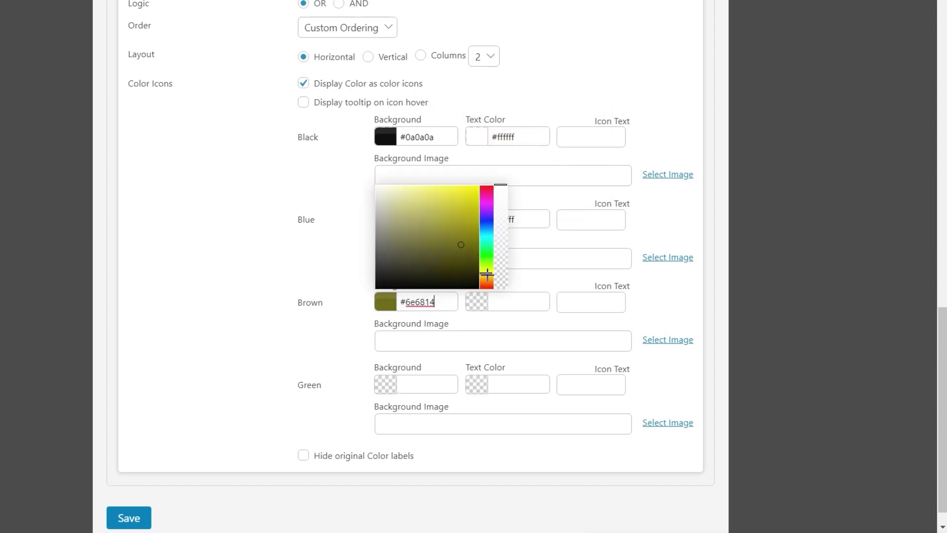
pyautogui.click(296, 270)
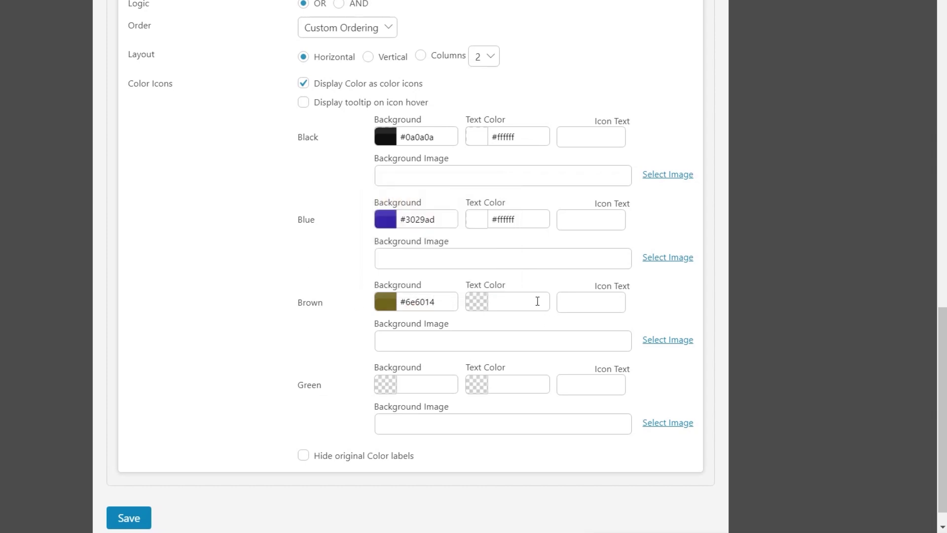
pyautogui.click(536, 300)
pyautogui.moveTo(499, 232); pyautogui.dragTo(464, 182)
pyautogui.click(240, 376)
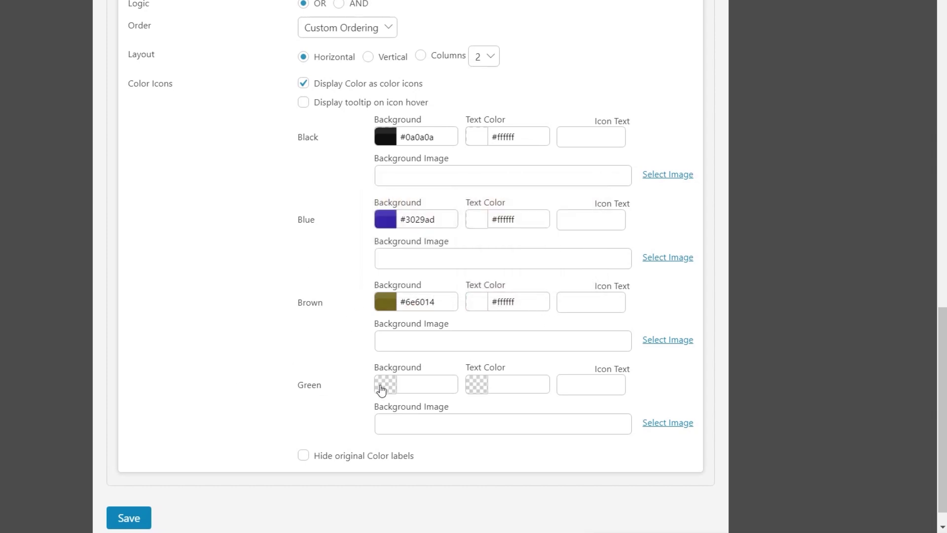
# Step: Set the Green icon's background to #1ed61e and its text color to #ffffff
pyautogui.click(381, 388)
pyautogui.click(487, 337)
pyautogui.moveTo(449, 313); pyautogui.dragTo(467, 262)
pyautogui.click(562, 406)
pyautogui.click(481, 388)
pyautogui.click(179, 363)
# Step: Collapse the Color and Category field settings and save the filter form
pyautogui.scroll(3, 252, 374)
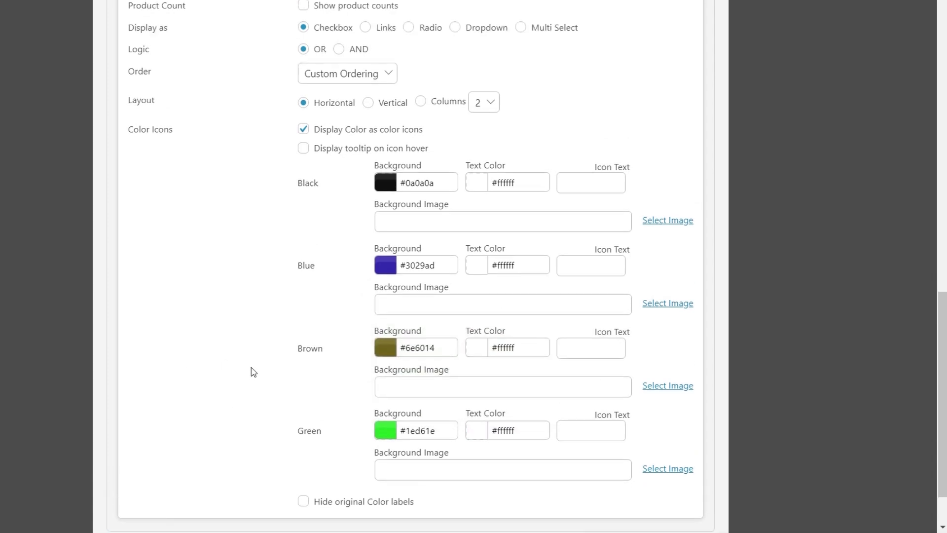
pyautogui.scroll(4, 268, 296)
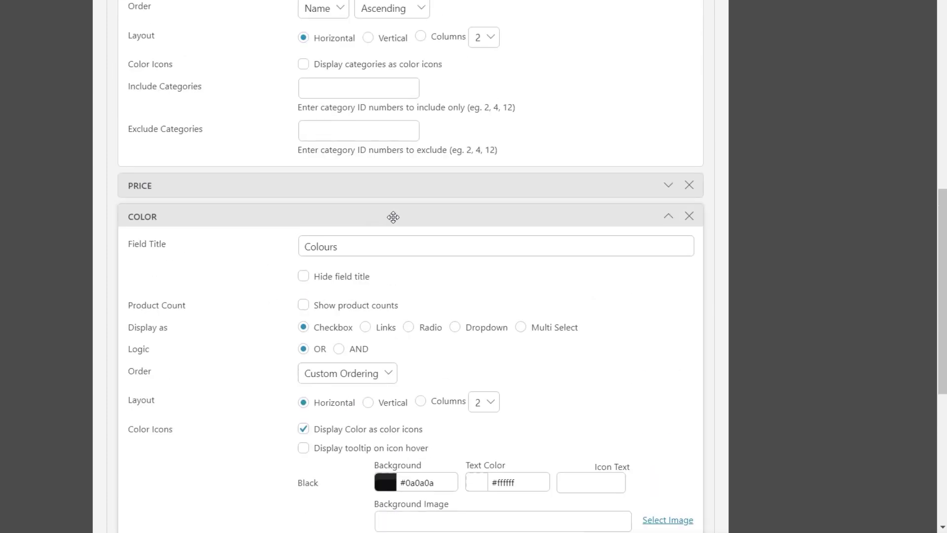
pyautogui.click(667, 216)
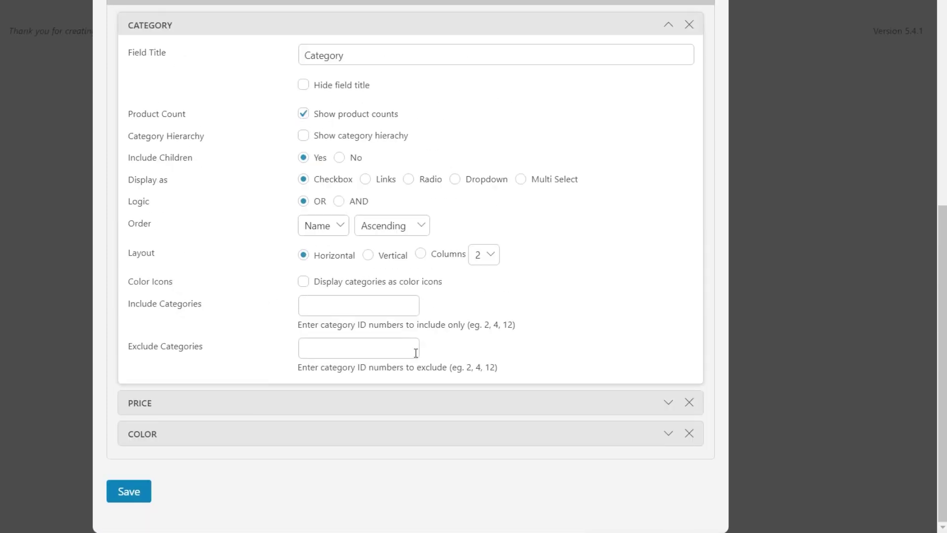
pyautogui.click(669, 24)
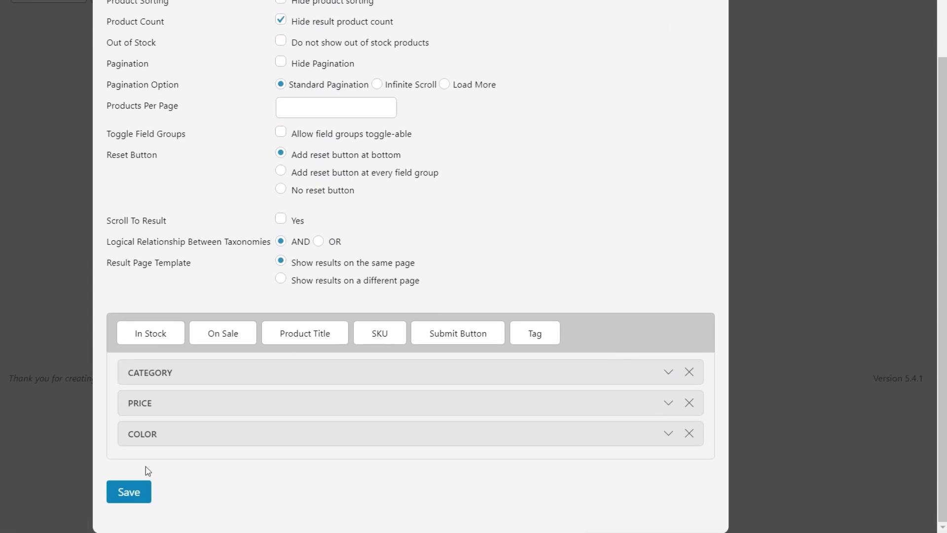
pyautogui.click(130, 491)
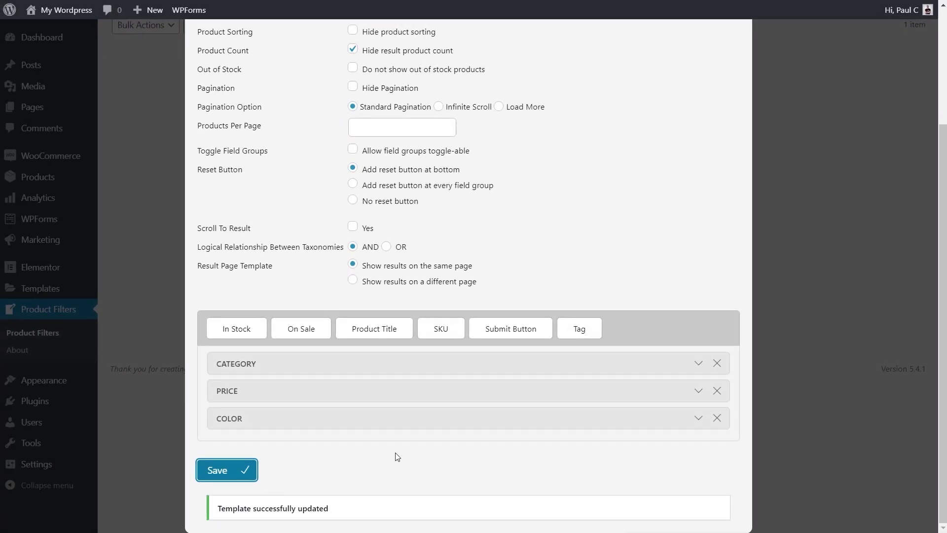
# Step: Close the form editor and copy the Test Filters shortcode from the product filters list
pyautogui.scroll(1, 808, 130)
pyautogui.scroll(2, 845, 162)
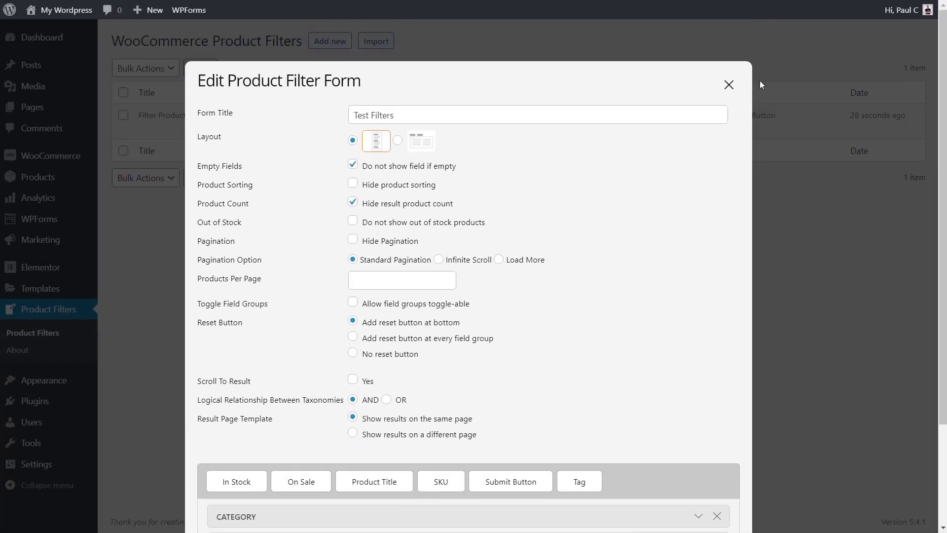
pyautogui.click(726, 83)
pyautogui.moveTo(213, 163)
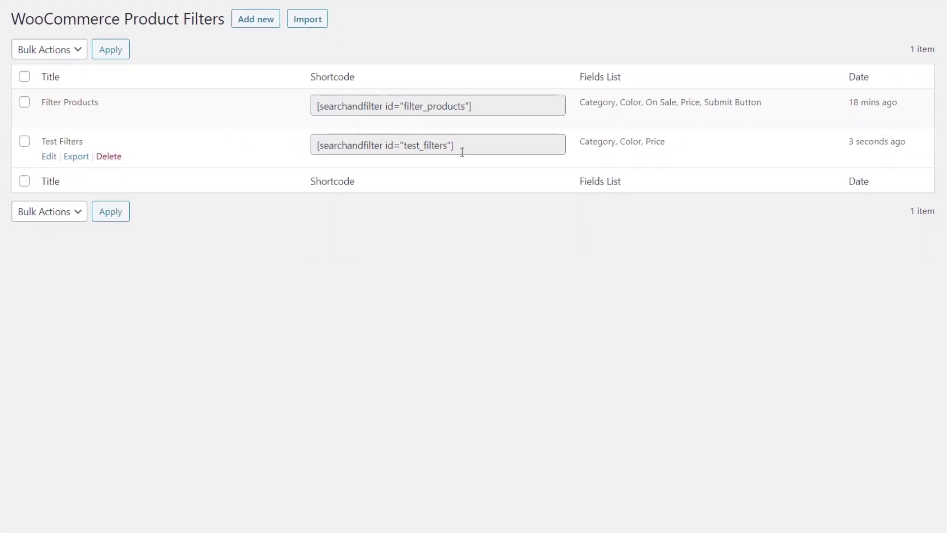
pyautogui.moveTo(461, 148); pyautogui.dragTo(309, 155)
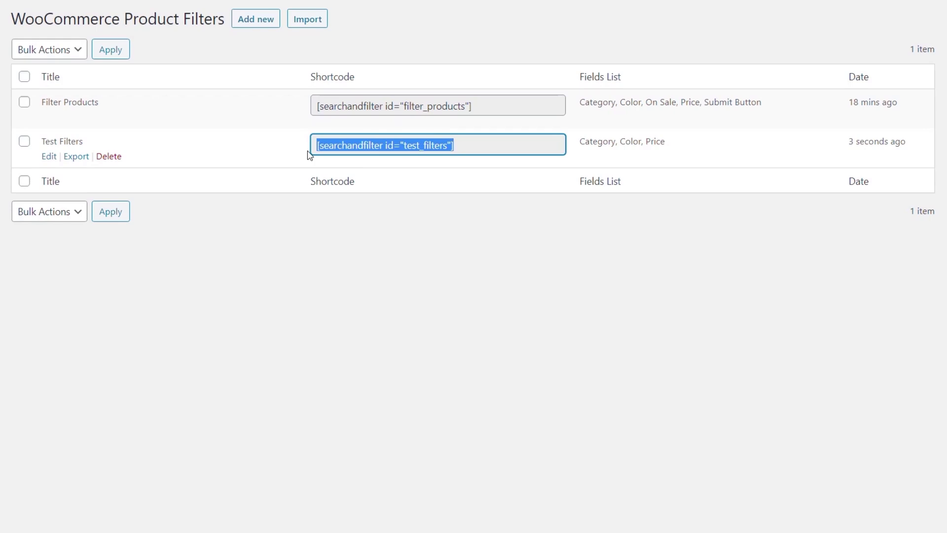
pyautogui.rightClick(357, 148)
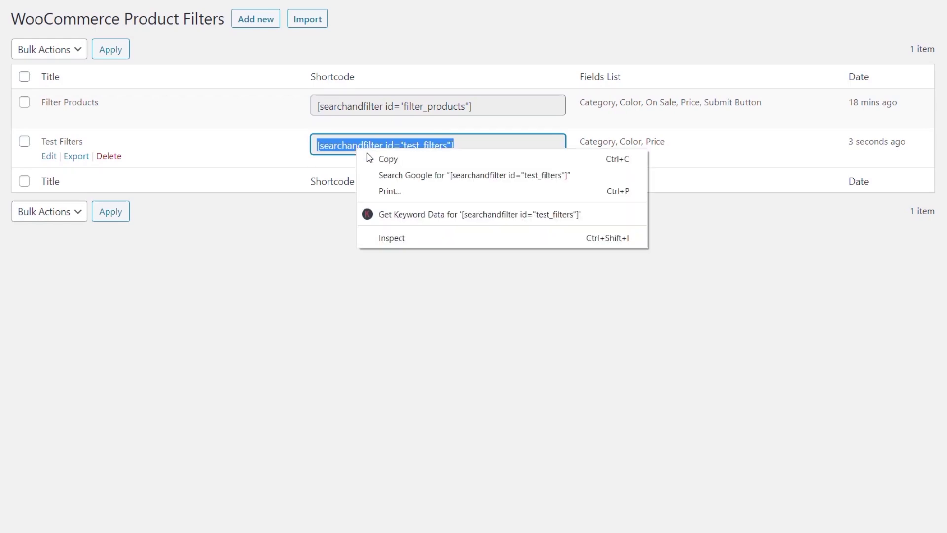
pyautogui.click(386, 157)
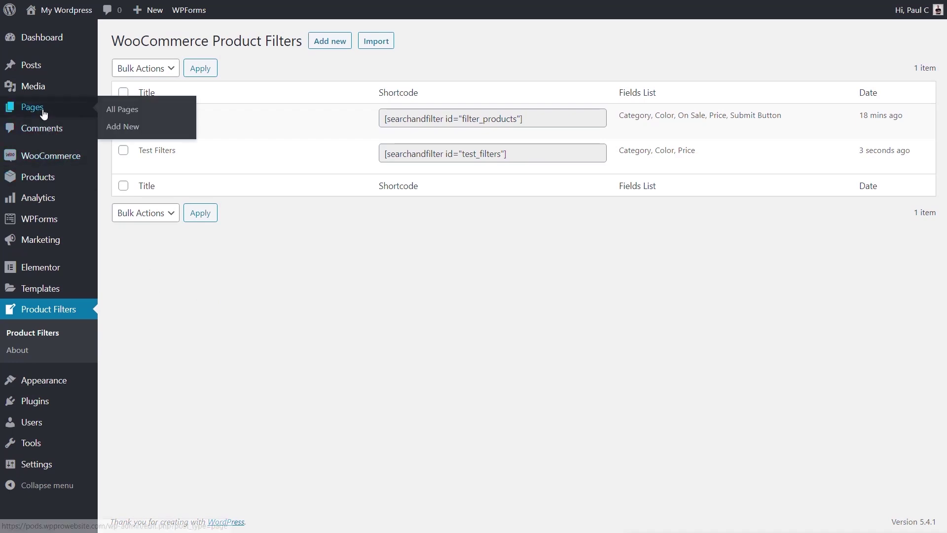
# Step: Find the Store page among all site pages and open it for editing in Elementor
pyautogui.click(135, 111)
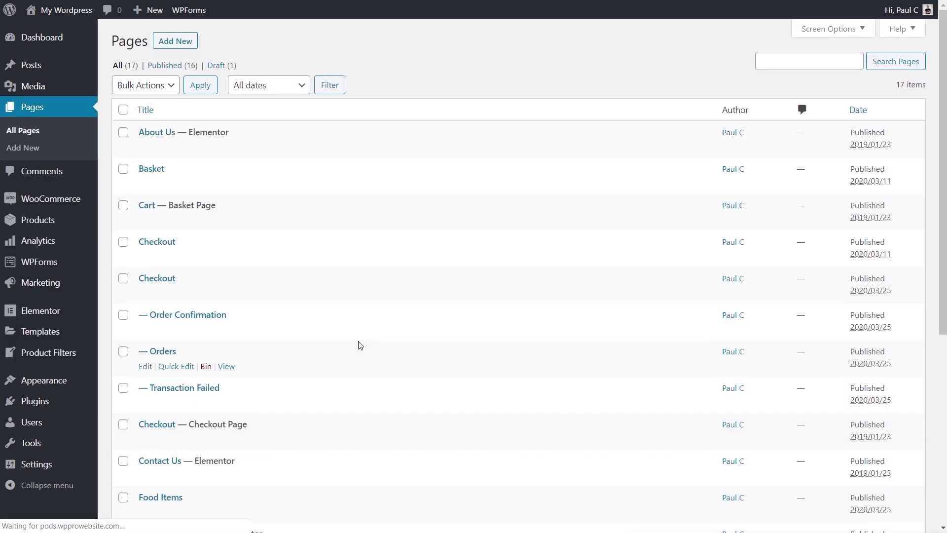
pyautogui.scroll(-6, 360, 345)
pyautogui.click(266, 422)
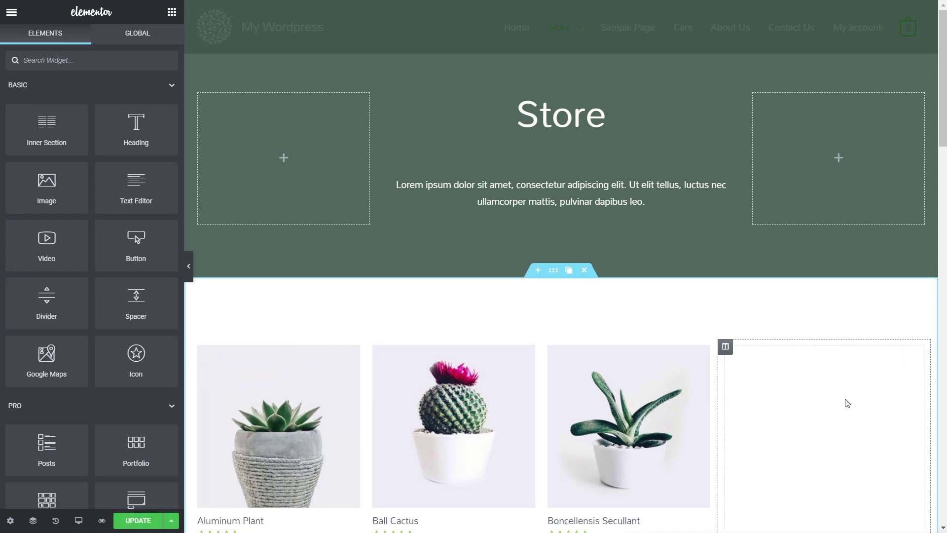
# Step: Find the Shortcode widget and place it in the empty column beside the products
pyautogui.click(121, 61)
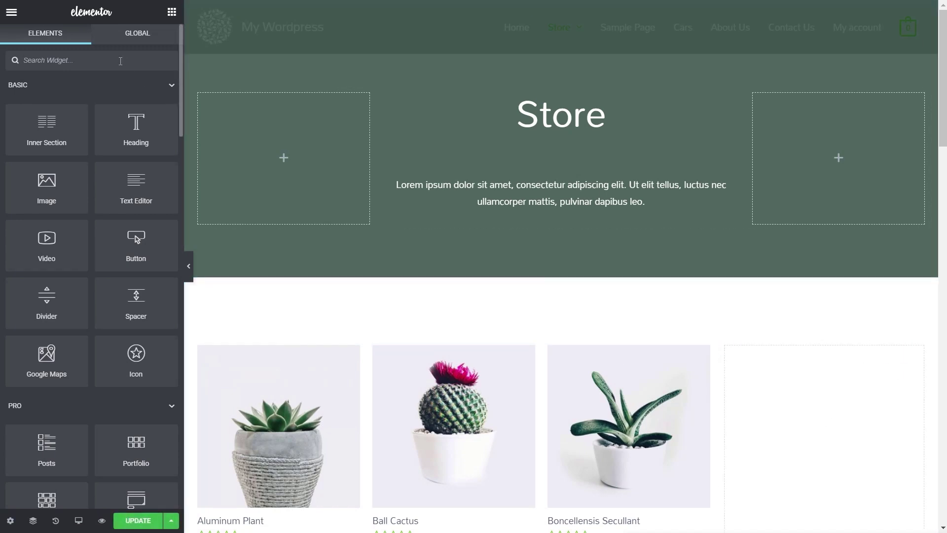
pyautogui.write('short')
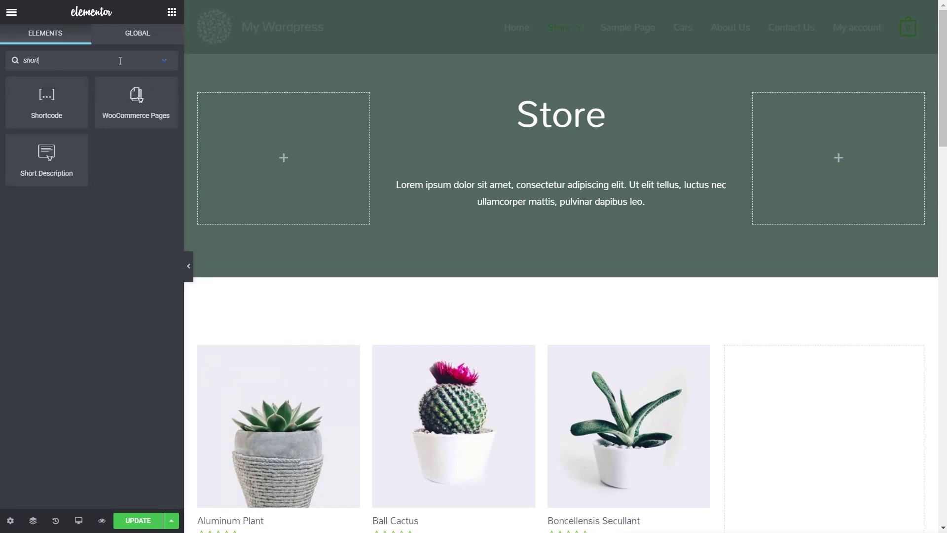
pyautogui.moveTo(47, 99); pyautogui.dragTo(784, 365)
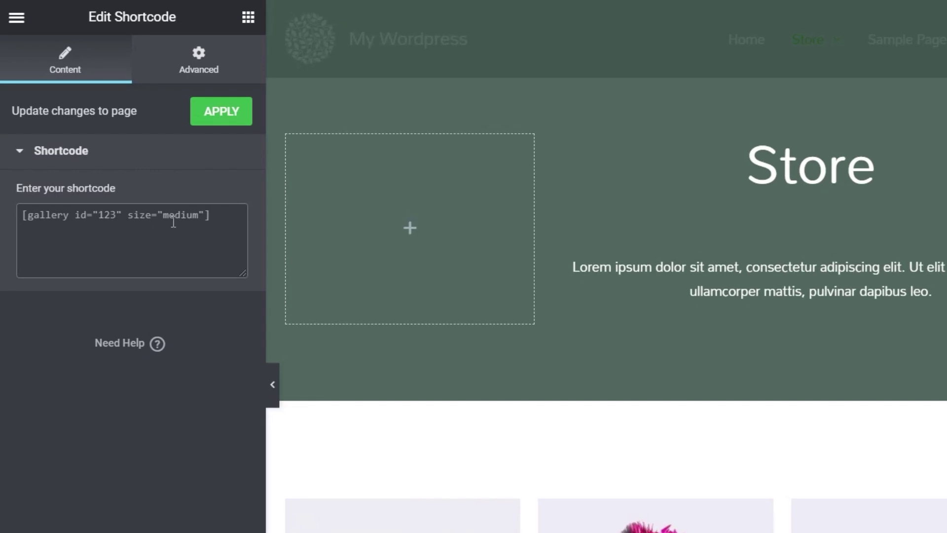
# Step: Paste [searchandfilter id="test_filters"] as the widget's shortcode and update the Store page
pyautogui.click(174, 223)
pyautogui.hotkey('ctrl', 'v')
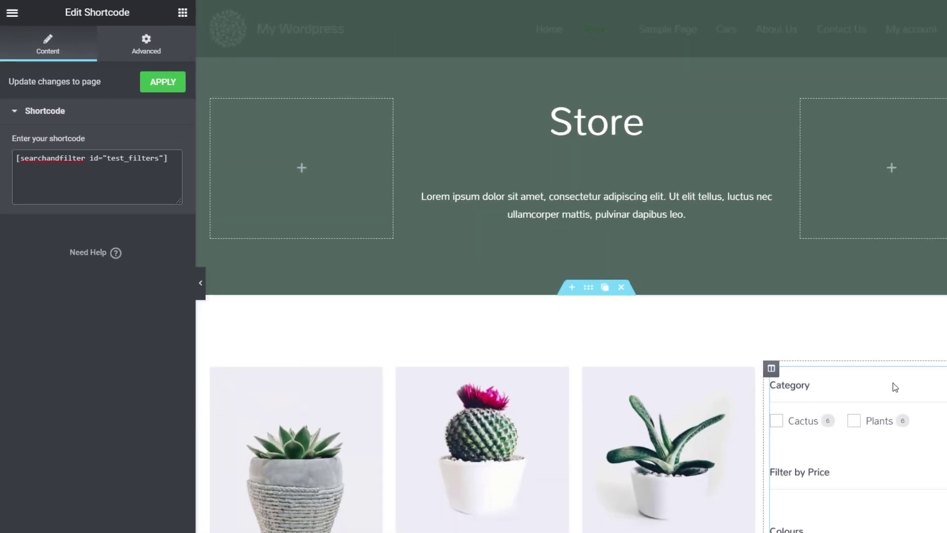
pyautogui.scroll(-5, 856, 355)
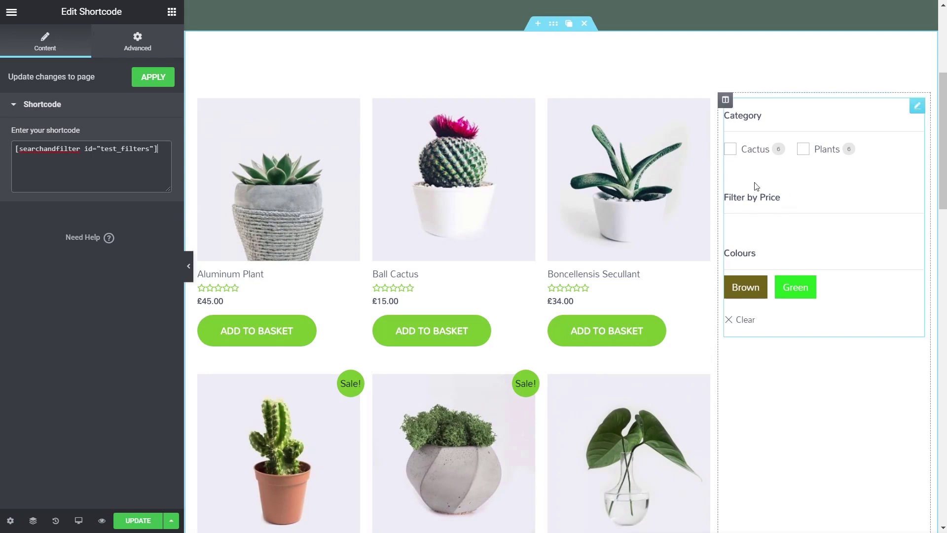
pyautogui.click(140, 520)
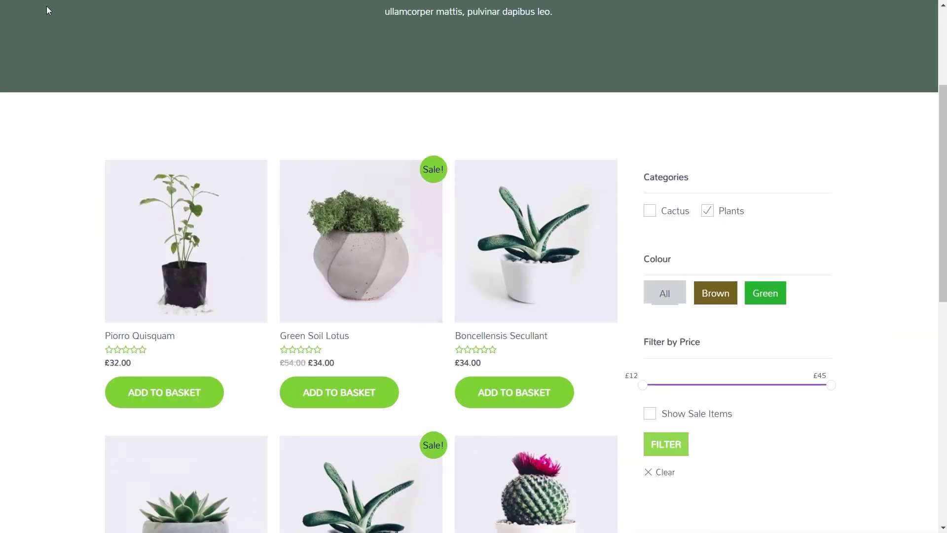
# Step: Reload the live store page, clear its Plants category filter and look through the product list
pyautogui.press('F5')
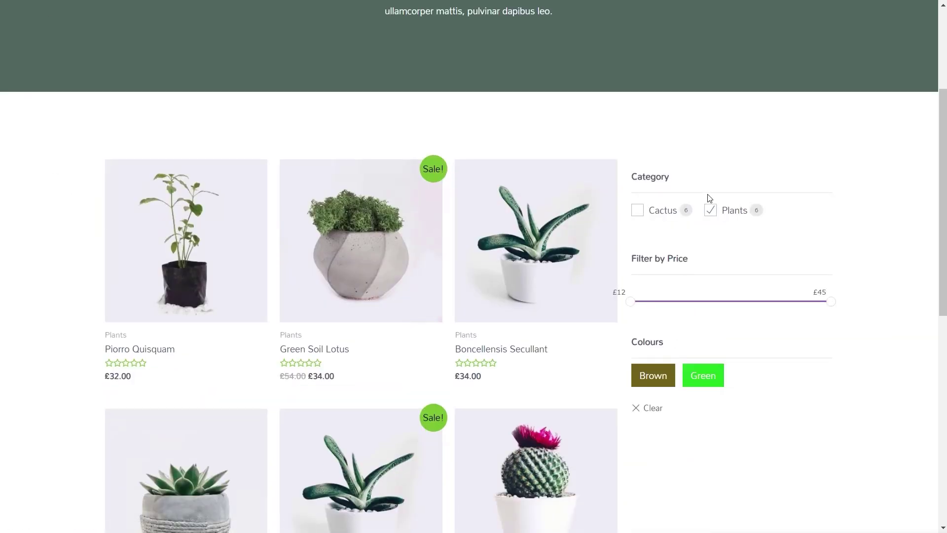
pyautogui.click(710, 210)
pyautogui.click(659, 412)
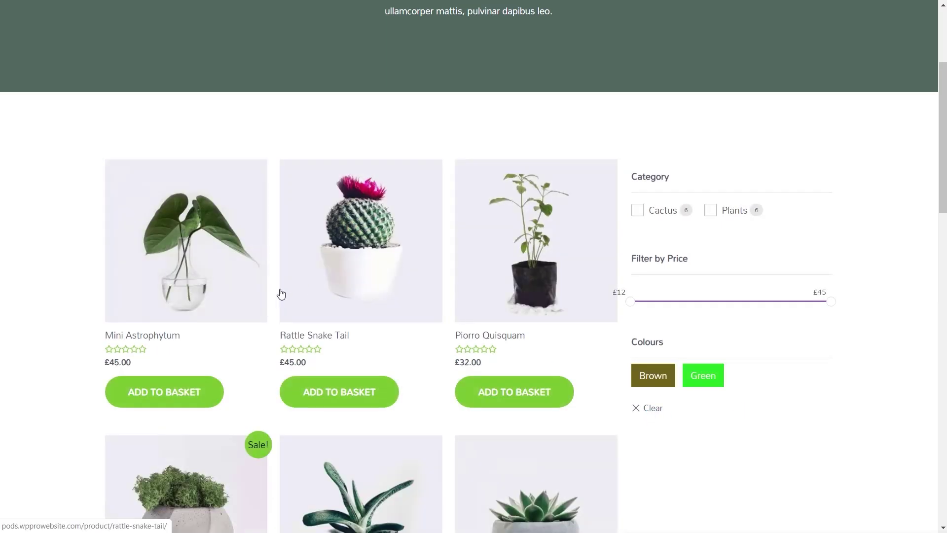
pyautogui.scroll(-10, 148, 244)
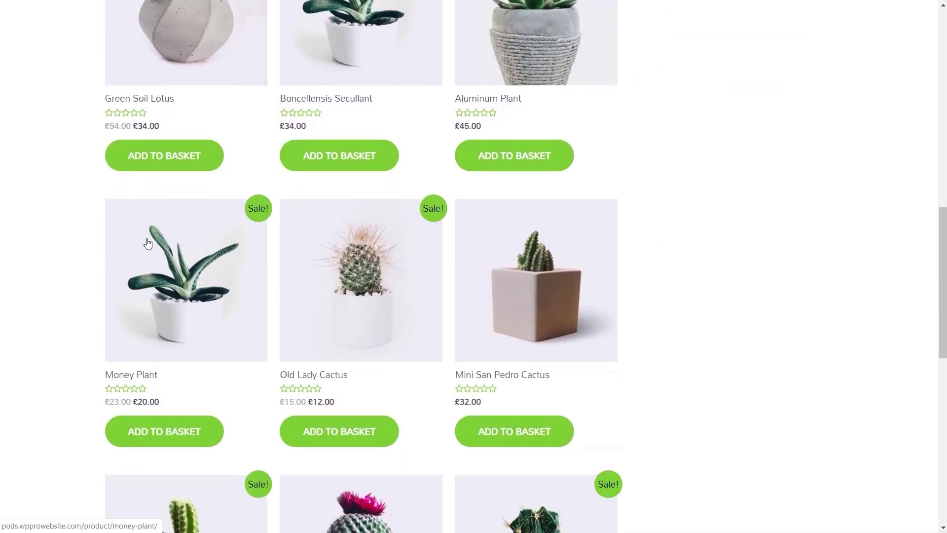
pyautogui.scroll(-4, 148, 243)
pyautogui.scroll(15, 148, 243)
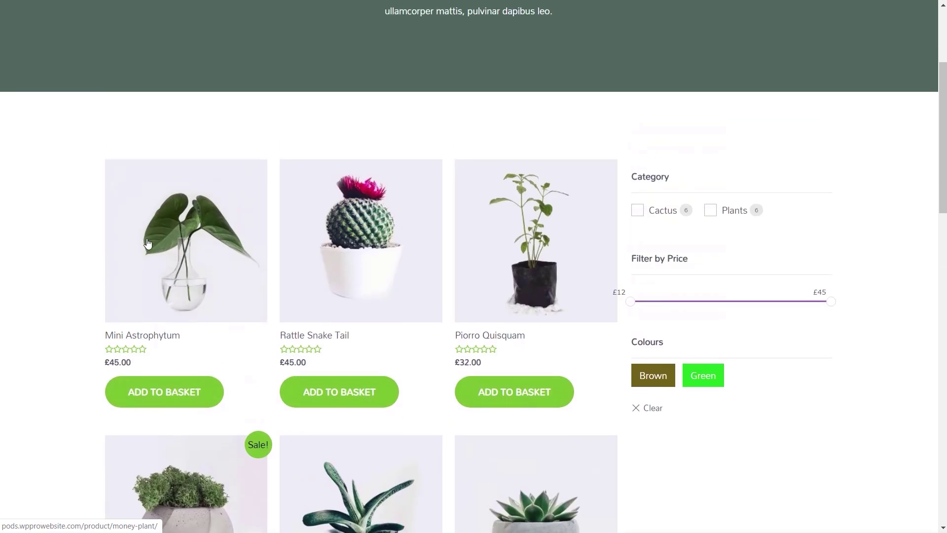
pyautogui.scroll(2, 148, 244)
# Step: Test the store filters by choosing the Green colour and lowering the maximum price to £36
pyautogui.click(702, 437)
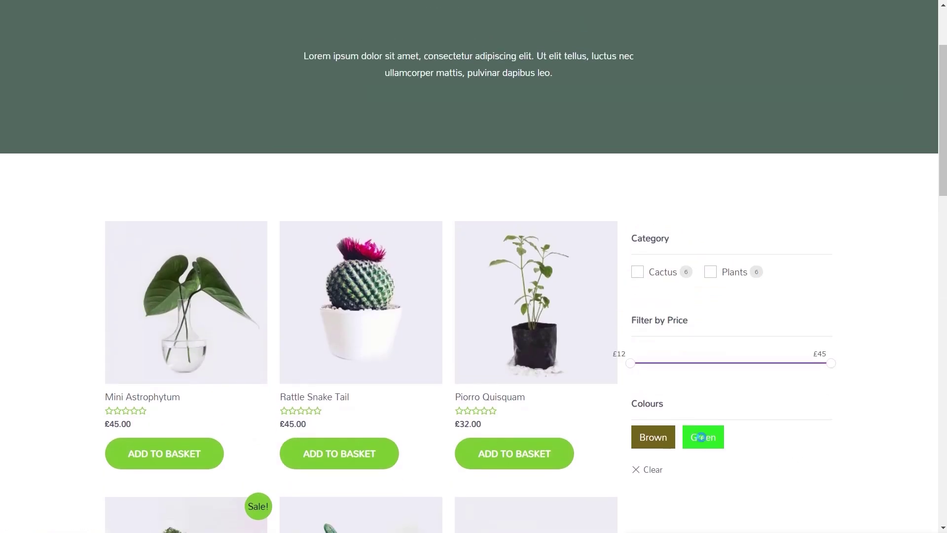
pyautogui.scroll(-5, 791, 446)
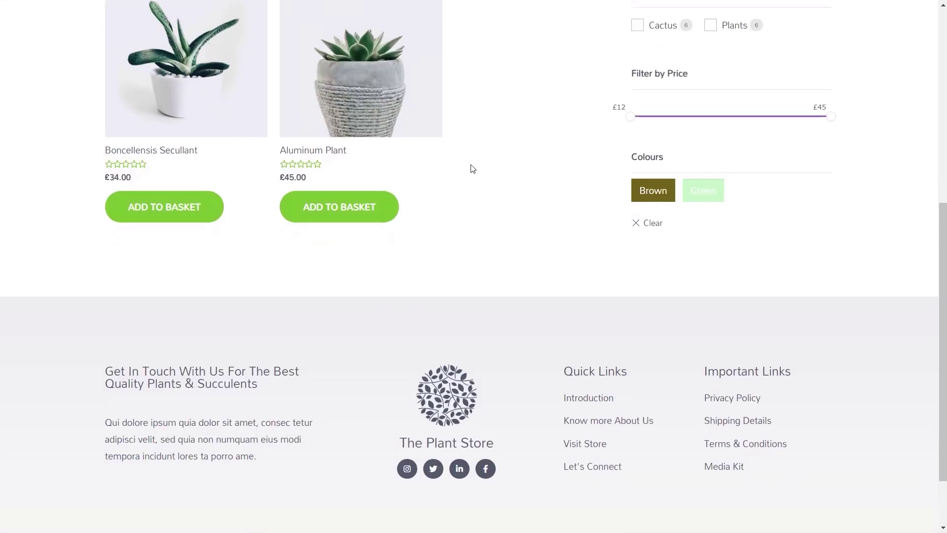
pyautogui.scroll(4, 522, 222)
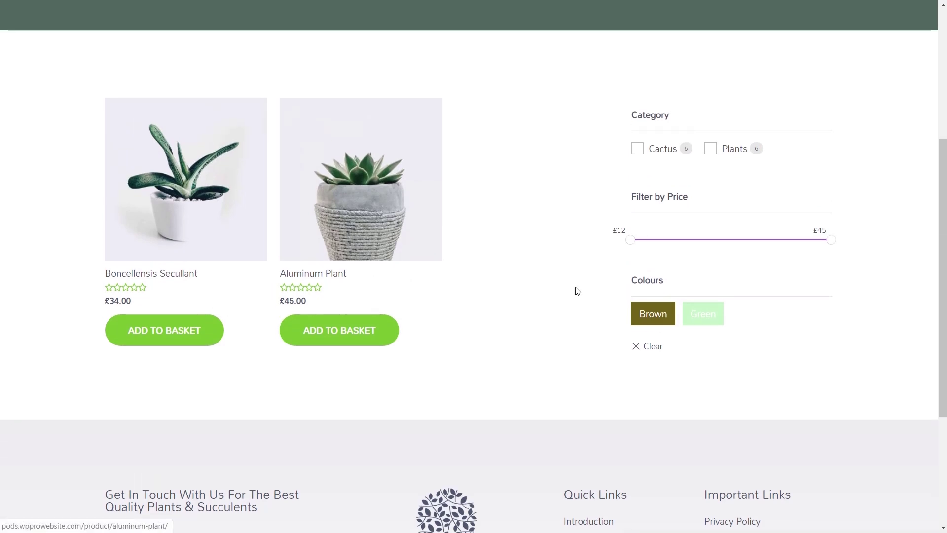
pyautogui.moveTo(829, 239); pyautogui.dragTo(776, 240)
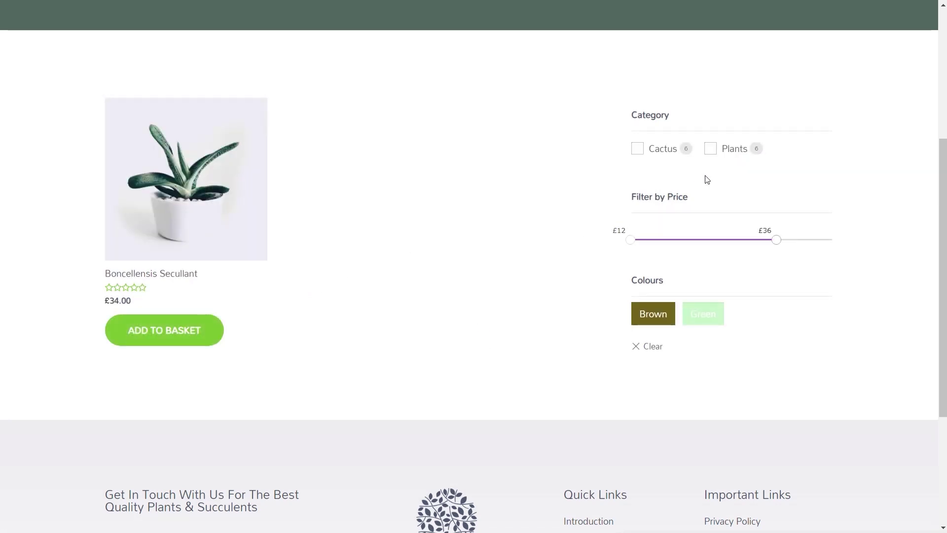
# Step: Test the category filter by switching Plants and Cactus on and off in turn
pyautogui.click(714, 152)
pyautogui.click(713, 155)
pyautogui.click(637, 148)
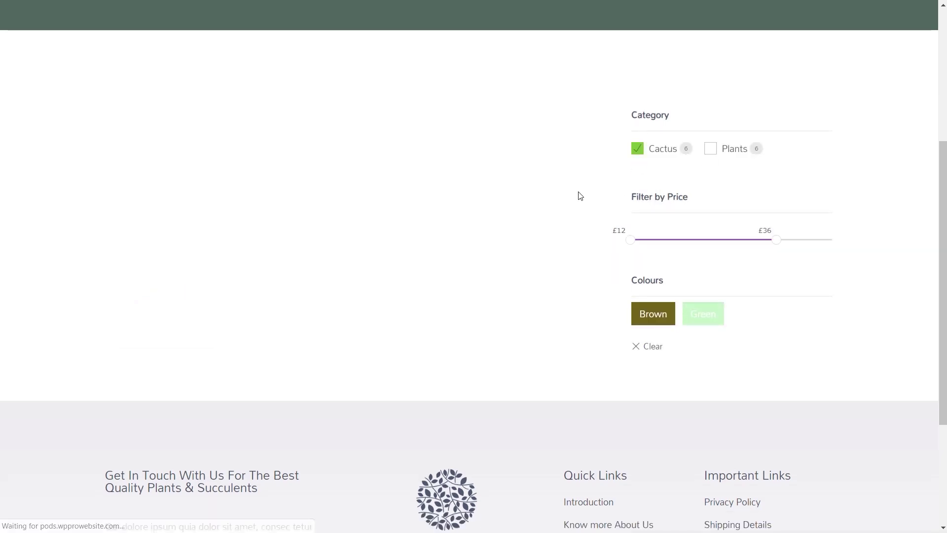
pyautogui.click(638, 149)
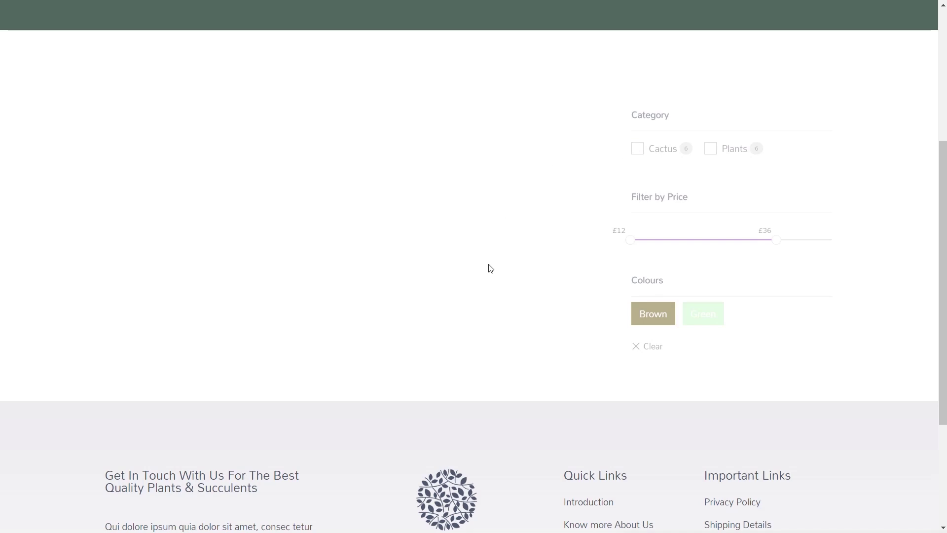
# Step: Clear all store filters and look through the full product list
pyautogui.click(648, 346)
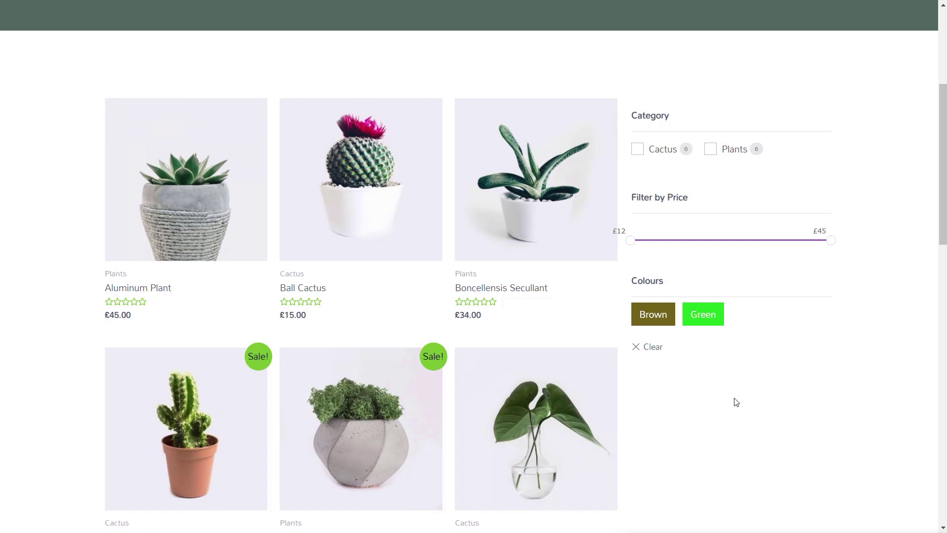
pyautogui.scroll(-9, 736, 402)
pyautogui.scroll(-4, 736, 402)
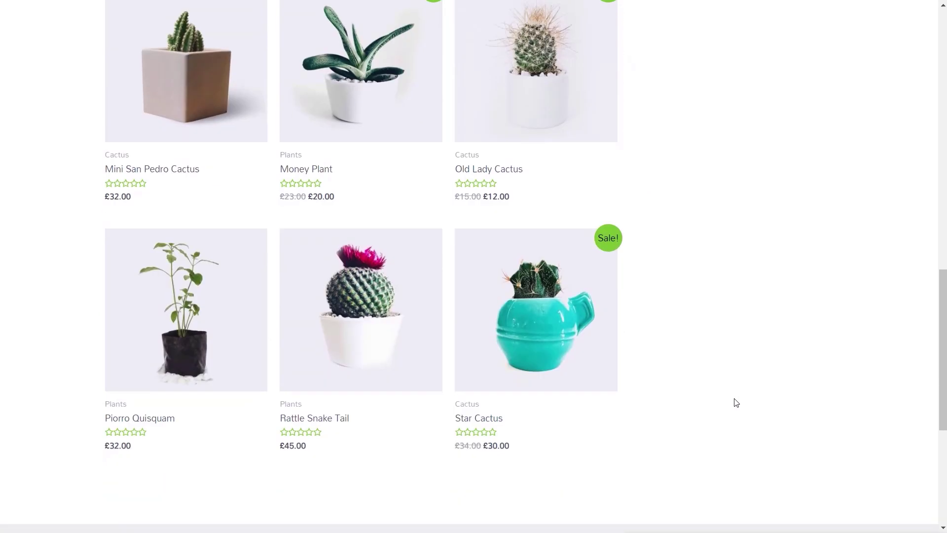
pyautogui.scroll(13, 736, 402)
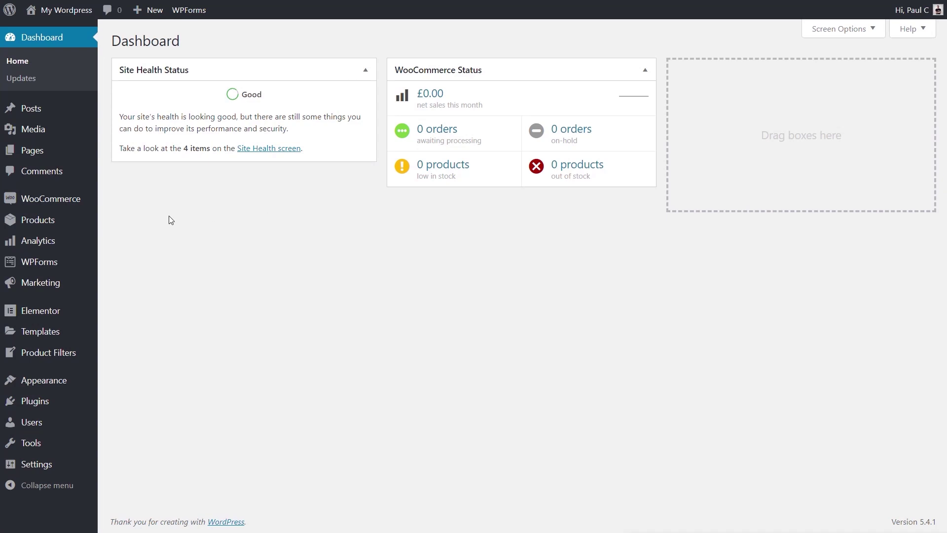
# Step: Start a new Custom Product Addons form and assign it to the Cactus and Plants product categories
pyautogui.moveTo(15, 218)
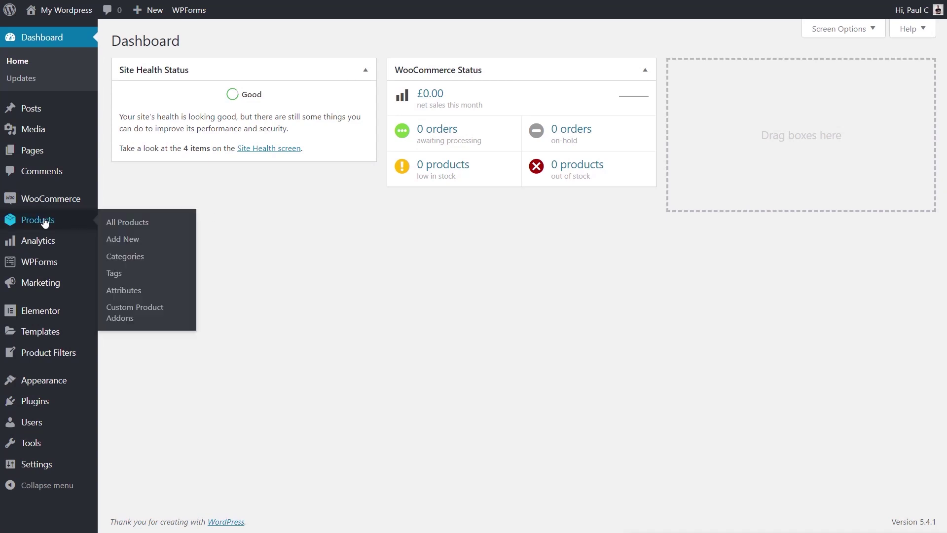
pyautogui.click(120, 318)
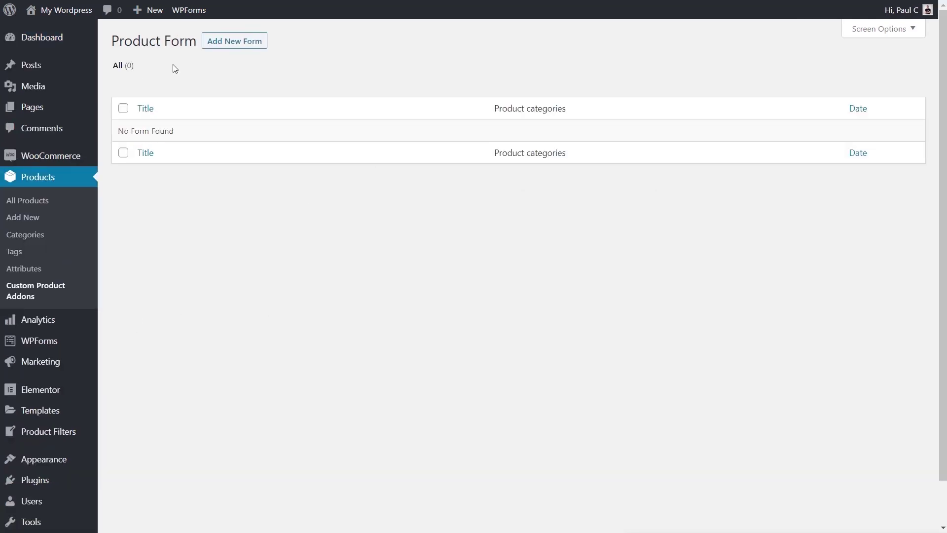
pyautogui.click(235, 41)
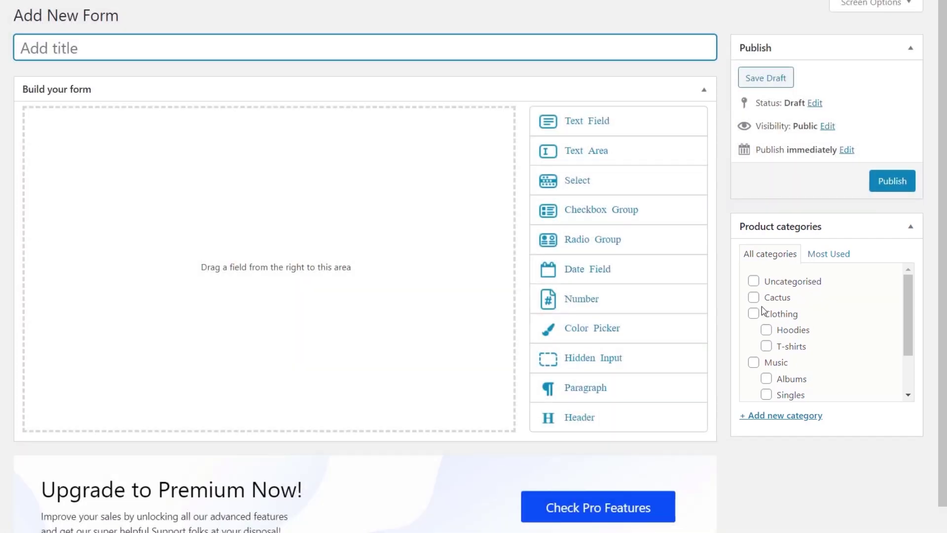
pyautogui.click(755, 298)
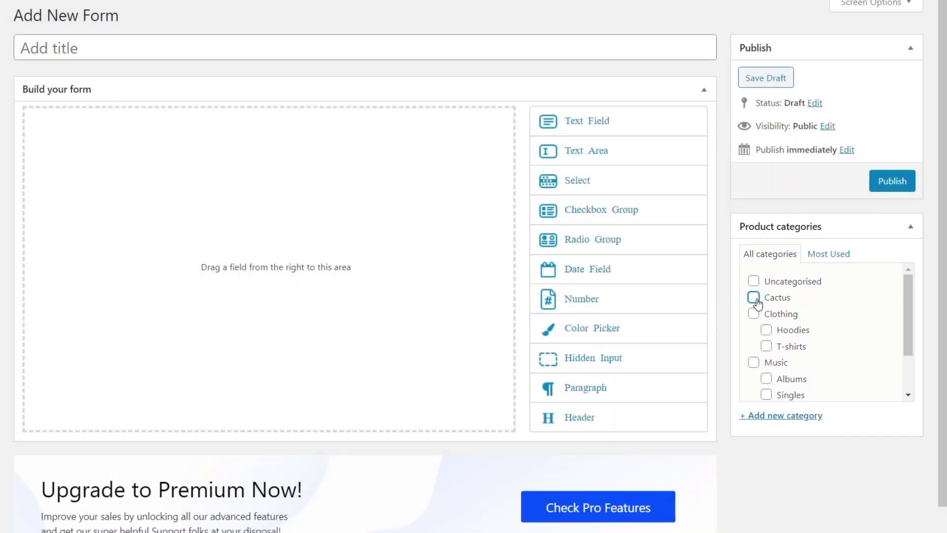
pyautogui.scroll(-2, 878, 346)
pyautogui.click(753, 352)
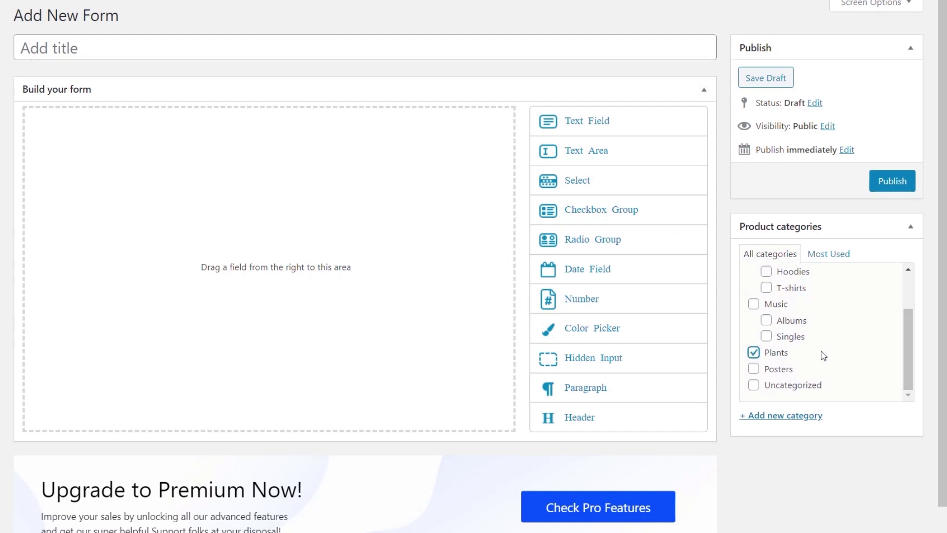
pyautogui.moveTo(912, 338); pyautogui.dragTo(914, 301)
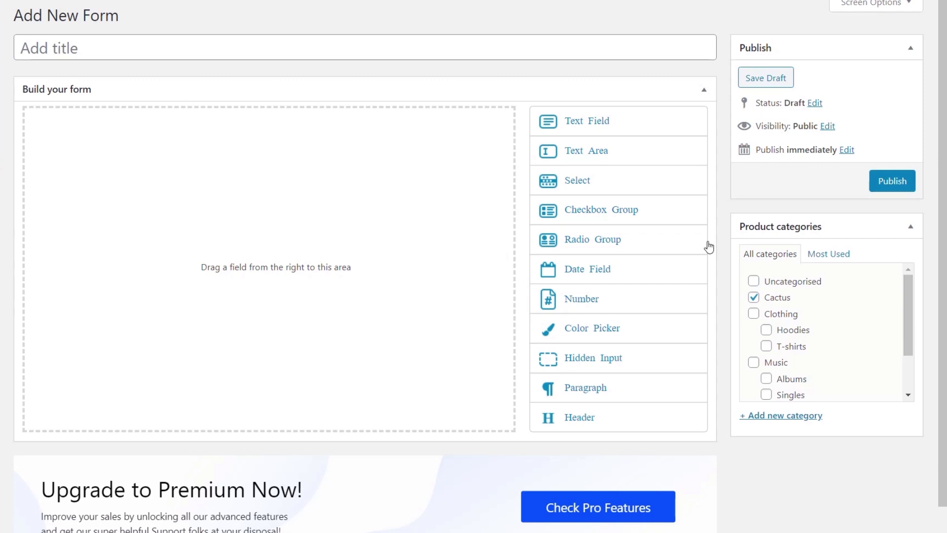
# Step: Title the form "Plant Options" and add a date field to it
pyautogui.click(146, 55)
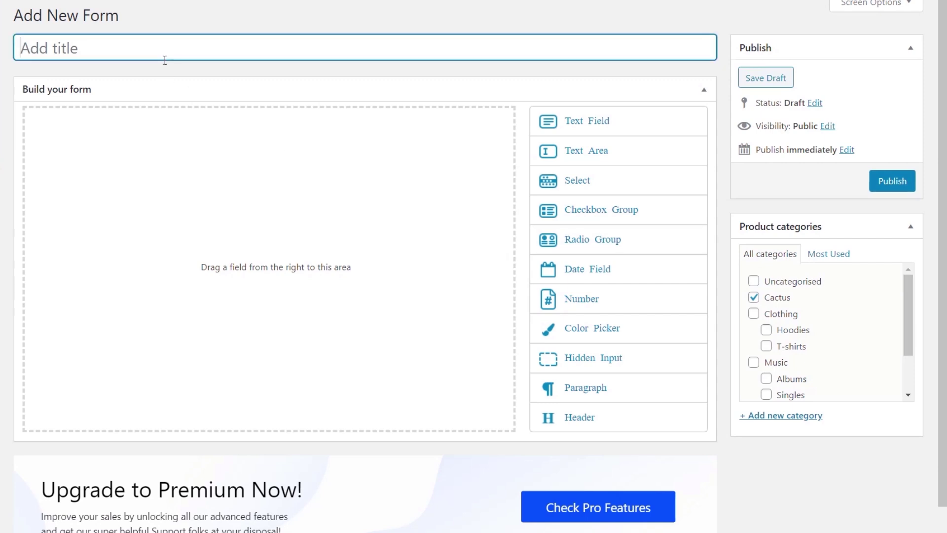
pyautogui.write('Plant Options')
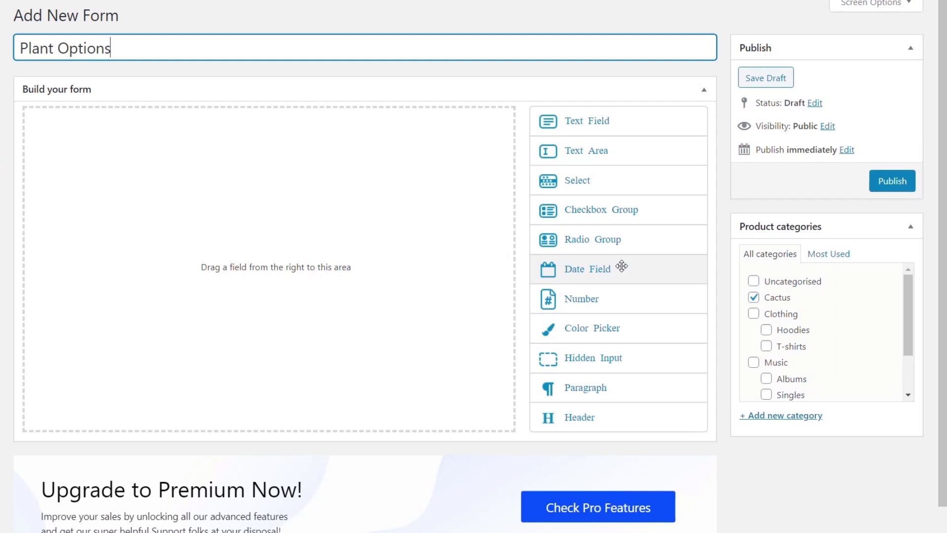
pyautogui.moveTo(610, 267); pyautogui.dragTo(194, 137)
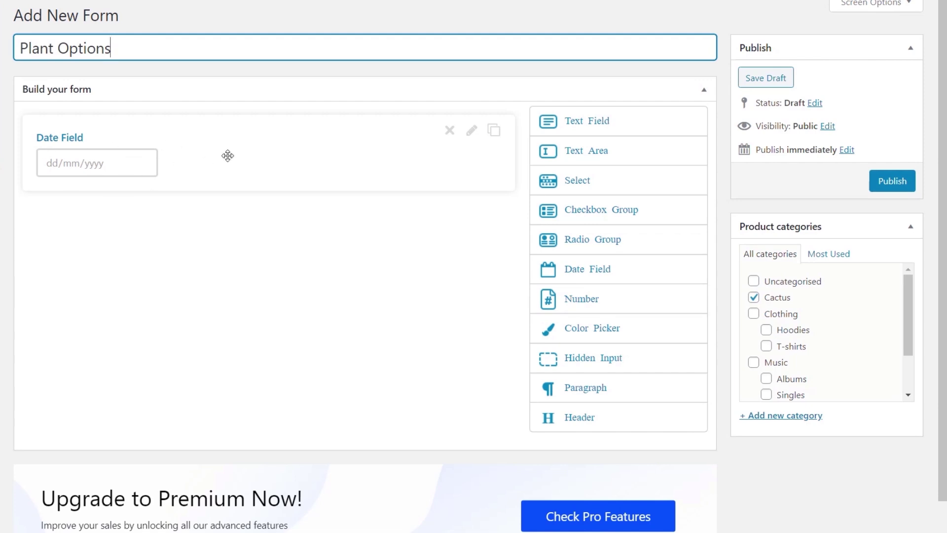
# Step: Label the date field "Delivery Date (Order before 12pm for next day UK delivery):" and close its settings
pyautogui.click(471, 132)
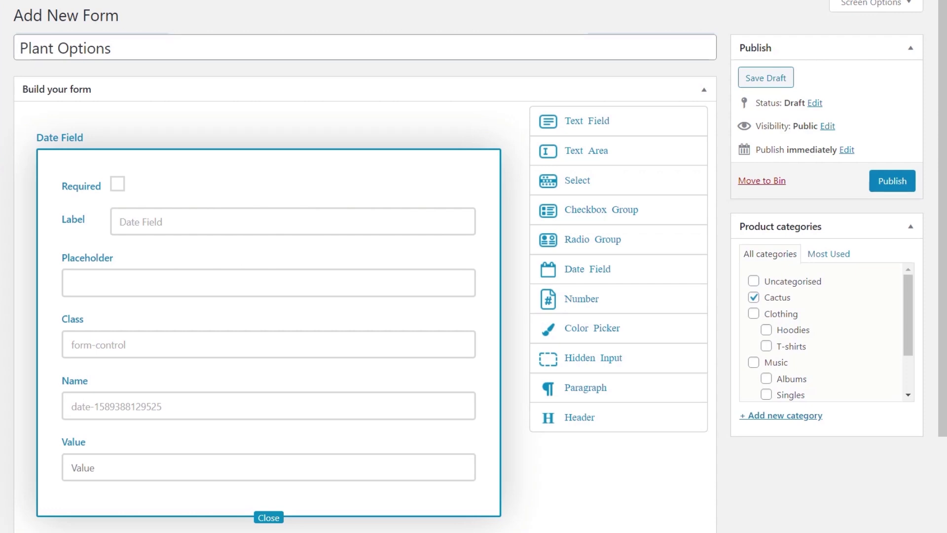
pyautogui.moveTo(1, 325)
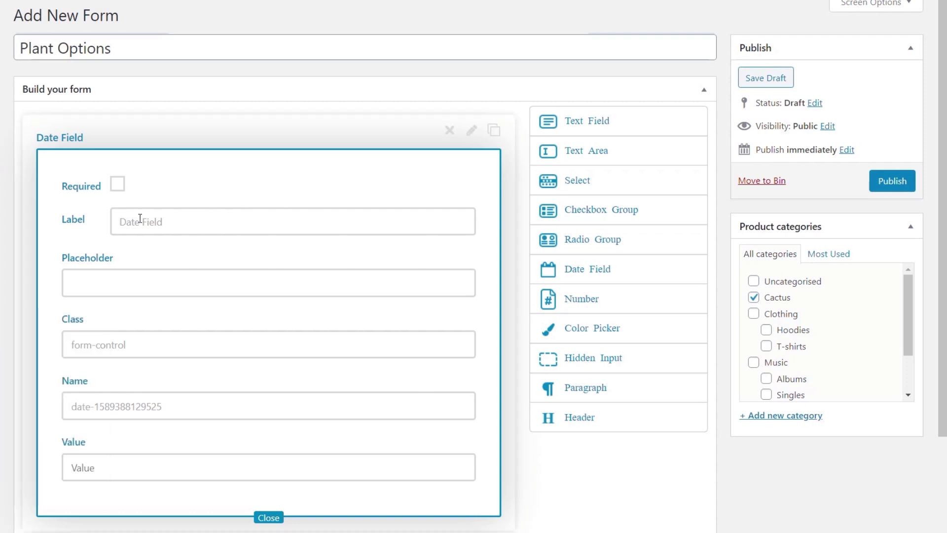
pyautogui.moveTo(176, 221); pyautogui.dragTo(117, 222)
pyautogui.write('Delivery Date (Order before 12pm for next day UK delivery):')
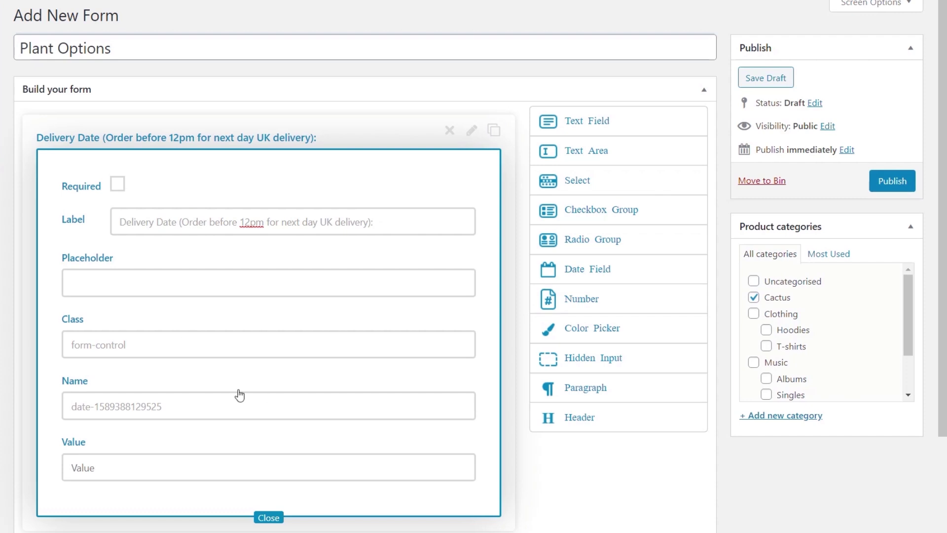
pyautogui.click(269, 517)
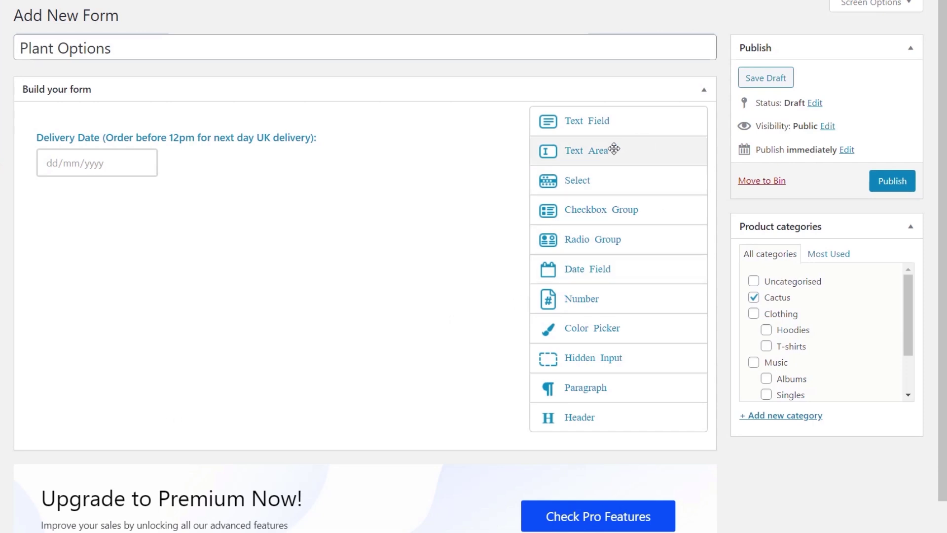
# Step: Add a text area below the delivery date field and label it "Special Instruction"
pyautogui.moveTo(613, 149); pyautogui.dragTo(231, 194)
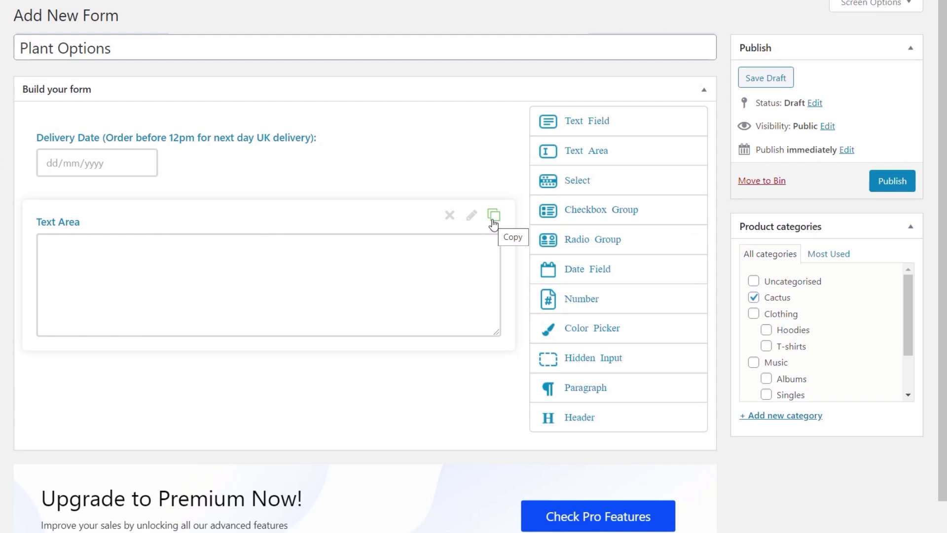
pyautogui.click(473, 216)
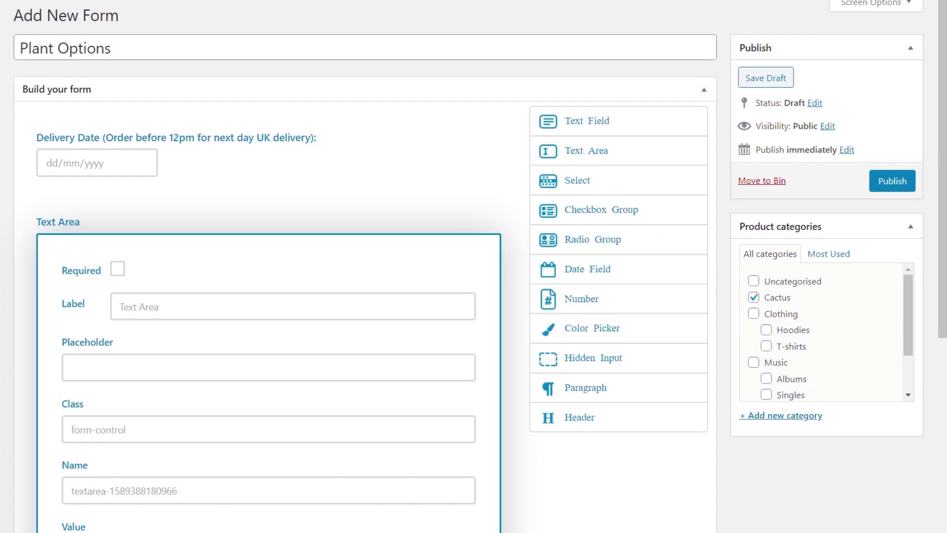
pyautogui.moveTo(183, 310); pyautogui.dragTo(107, 315)
pyautogui.write('Special Instruction')
# Step: Set the Special Instruction placeholder to "If you have any special instructions about your delivery please include them here." and close its settings
pyautogui.scroll(-3, 301, 429)
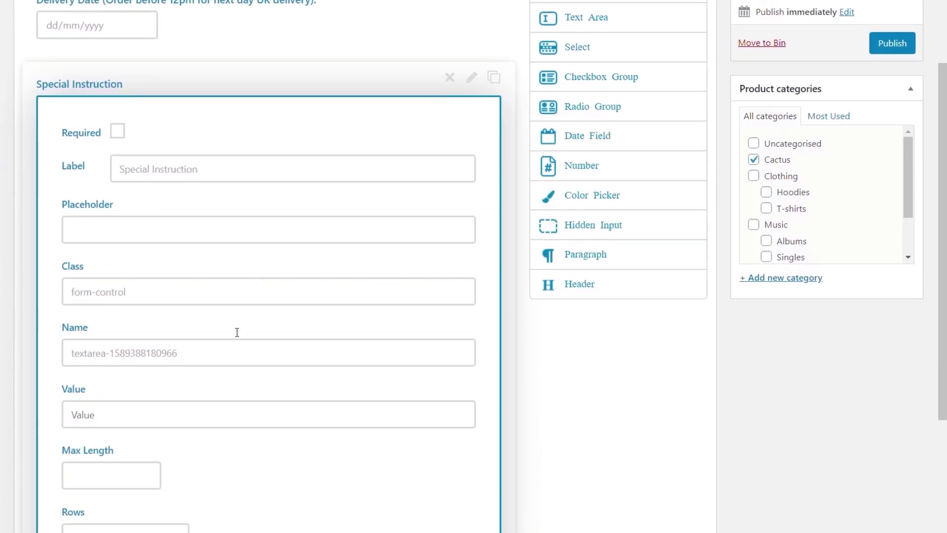
pyautogui.scroll(-2, 288, 473)
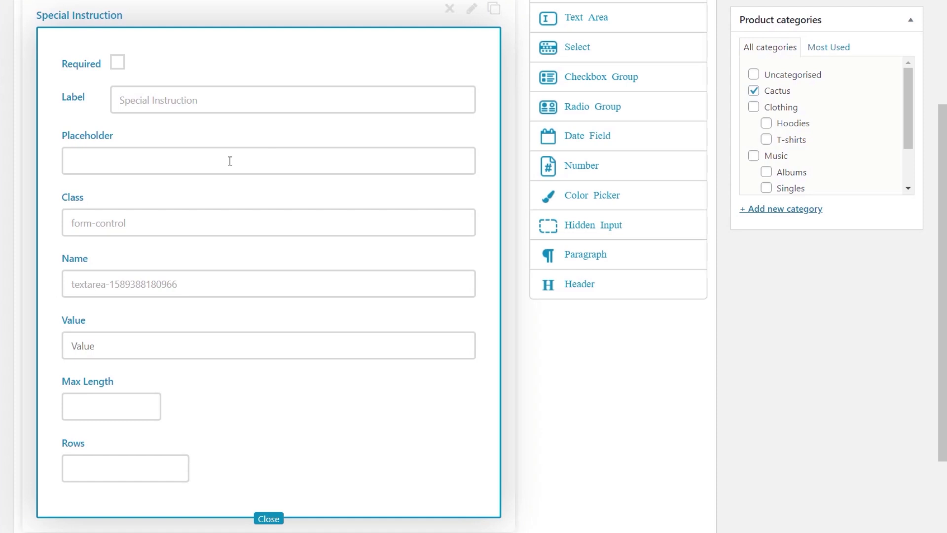
pyautogui.click(117, 162)
pyautogui.hotkey('ctrl', 'v')
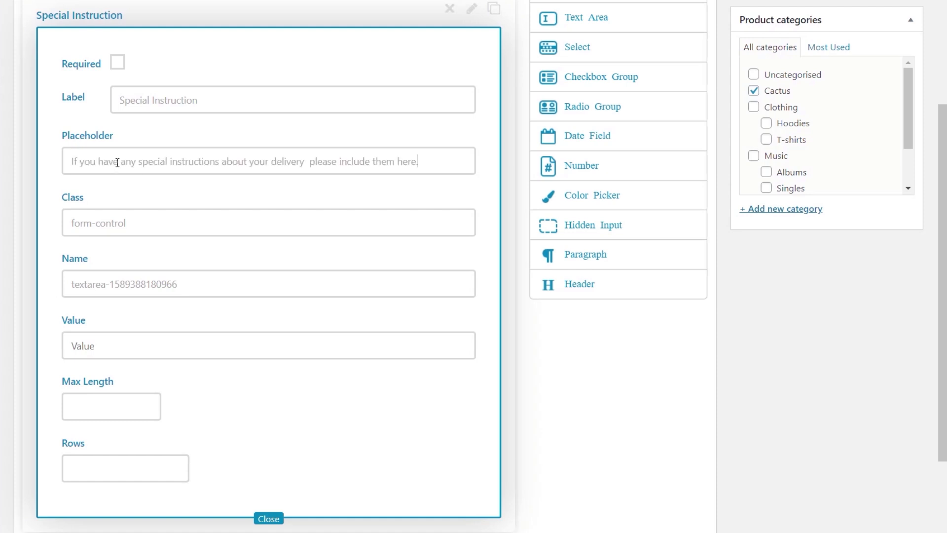
pyautogui.click(309, 162)
pyautogui.press('BackSpace')
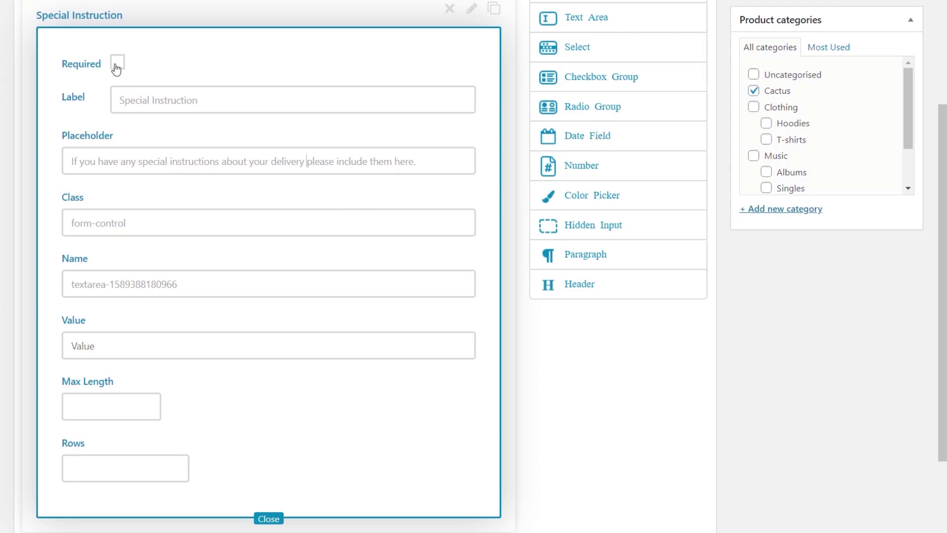
pyautogui.scroll(3, 370, 347)
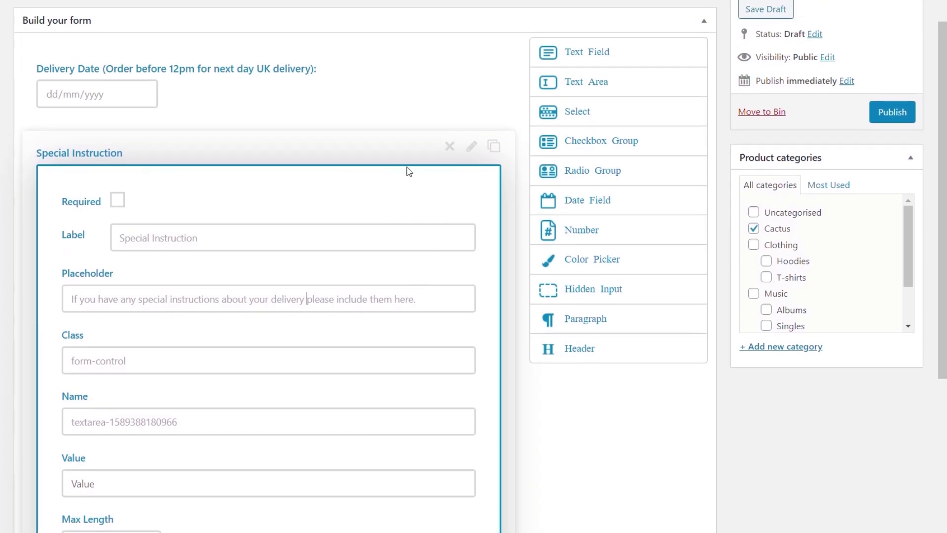
pyautogui.click(471, 146)
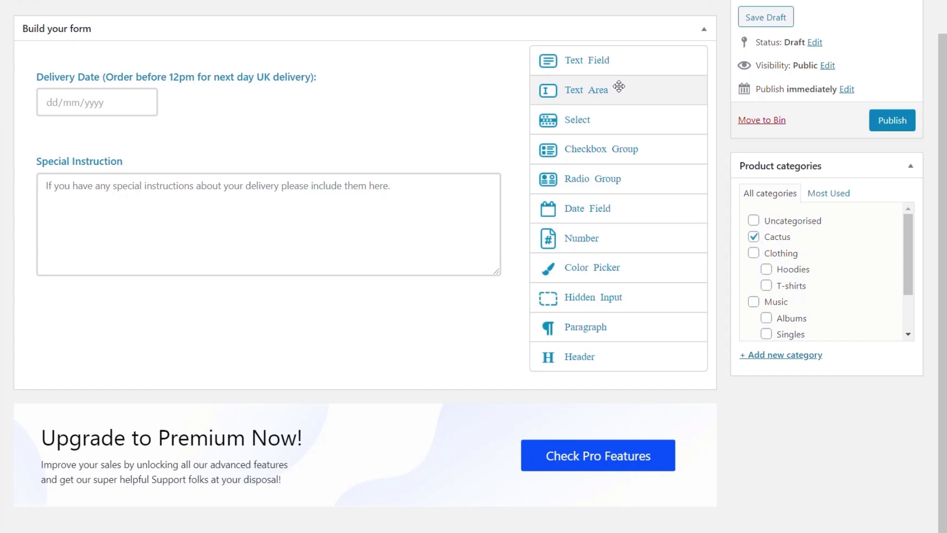
# Step: Add a second text area below Special Instruction and make it required
pyautogui.moveTo(619, 89)
pyautogui.mouseDown()
pyautogui.moveTo(225, 292)
pyautogui.moveTo(352, 364)
pyautogui.mouseUp()
pyautogui.click(472, 314)
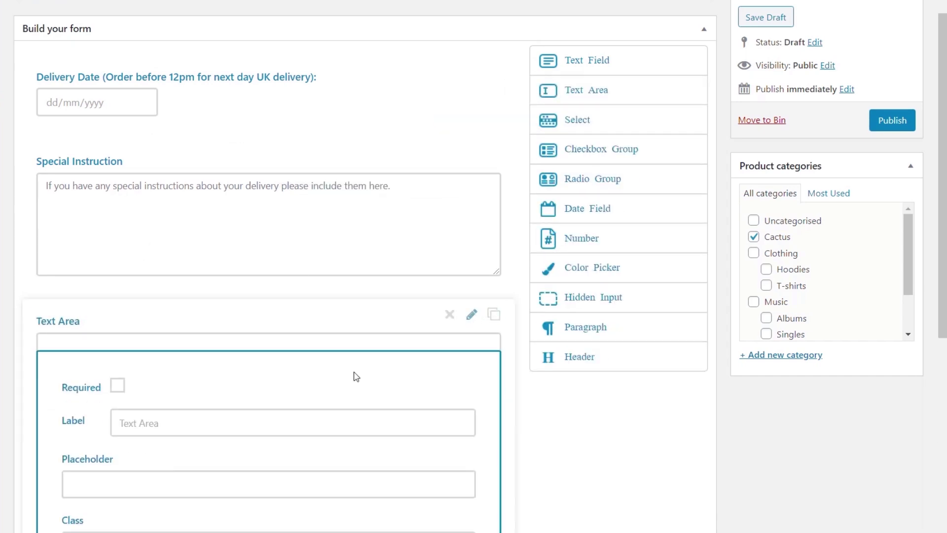
pyautogui.scroll(-1, 245, 389)
pyautogui.click(112, 302)
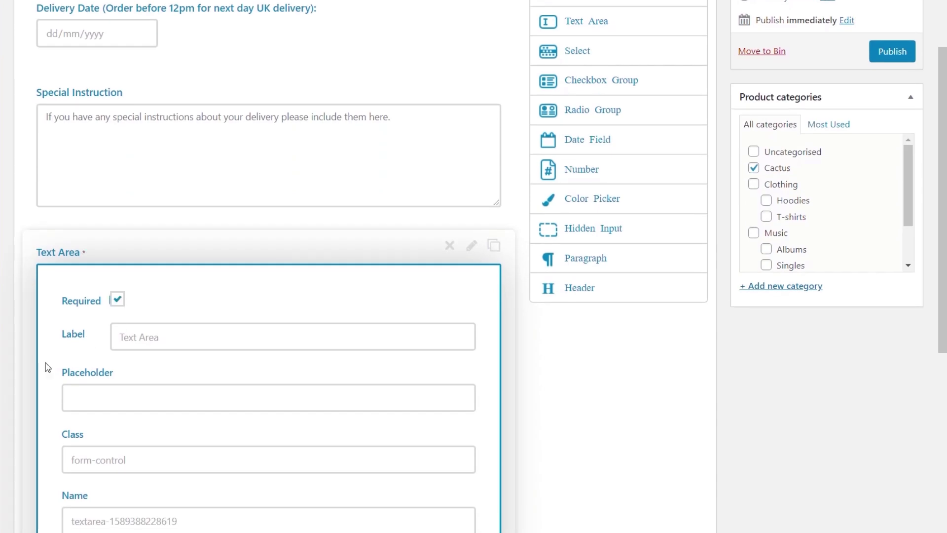
# Step: Label the required text area "Card Message:" with the placeholder "Insert your special message to include on your card..." and close its settings
pyautogui.scroll(-1, 47, 366)
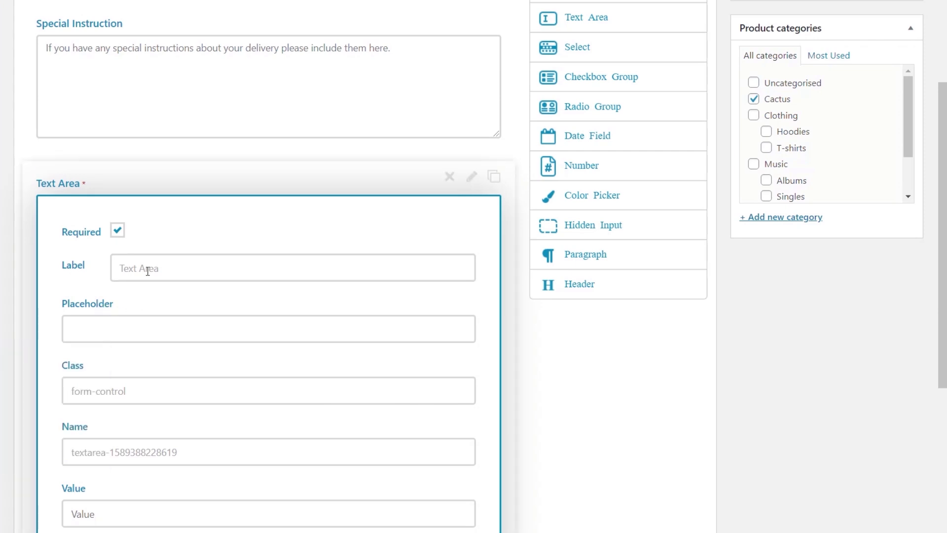
pyautogui.moveTo(159, 268); pyautogui.dragTo(118, 269)
pyautogui.hotkey('ctrl', 'v')
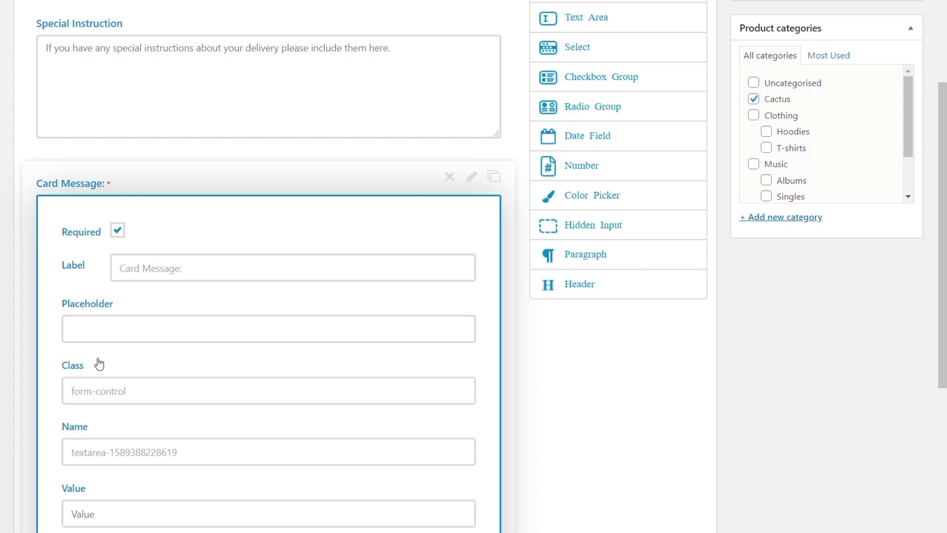
pyautogui.click(112, 330)
pyautogui.hotkey('ctrl', 'v')
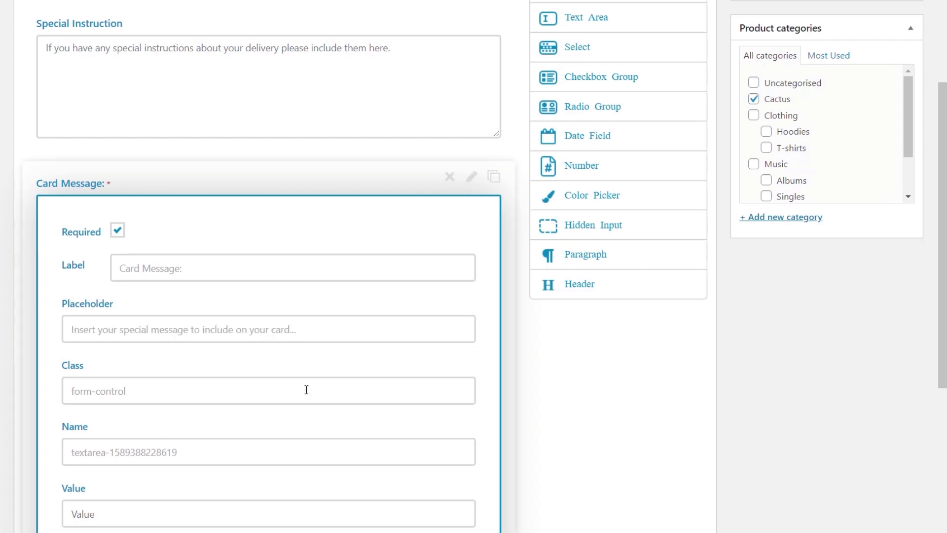
pyautogui.scroll(-4, 304, 389)
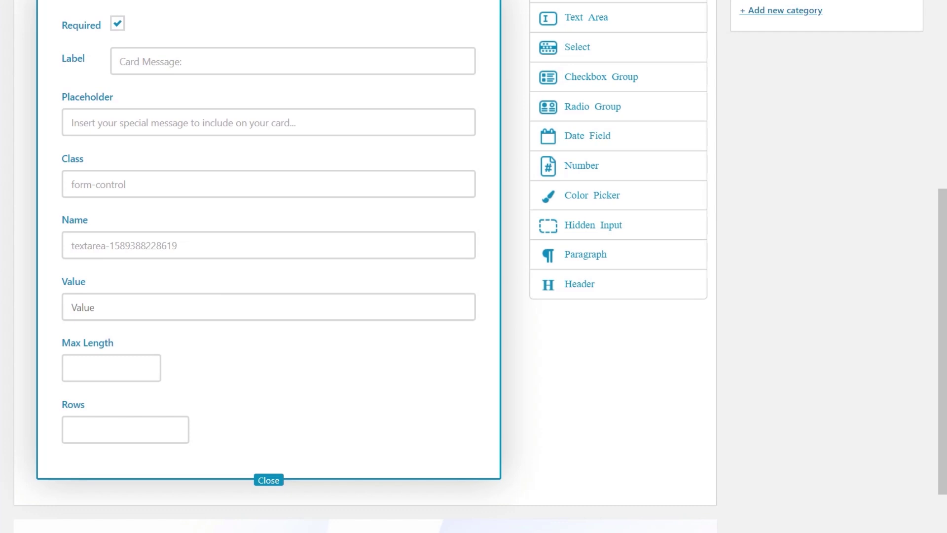
pyautogui.click(268, 480)
# Step: Publish the Plant Options form and open the Aluminum Plant product from the live store page
pyautogui.scroll(3, 685, 431)
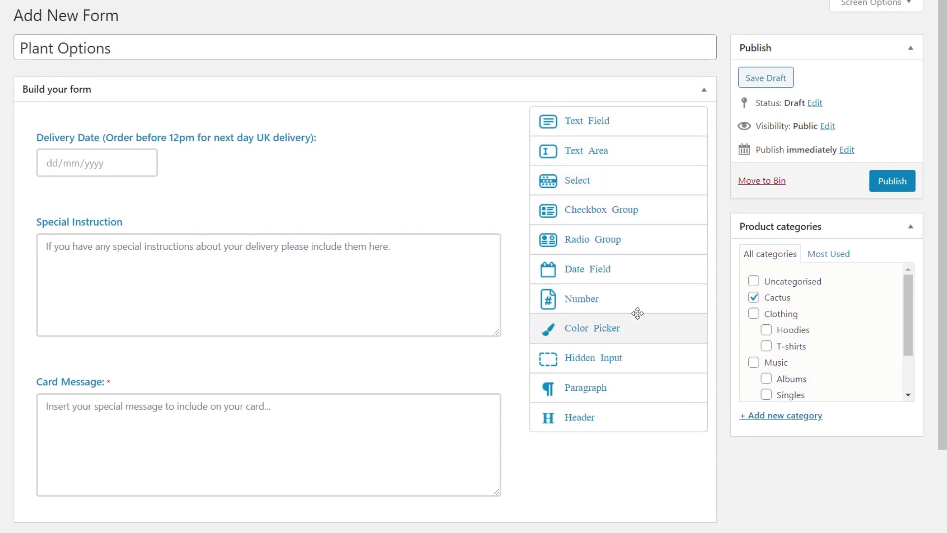
pyautogui.click(895, 189)
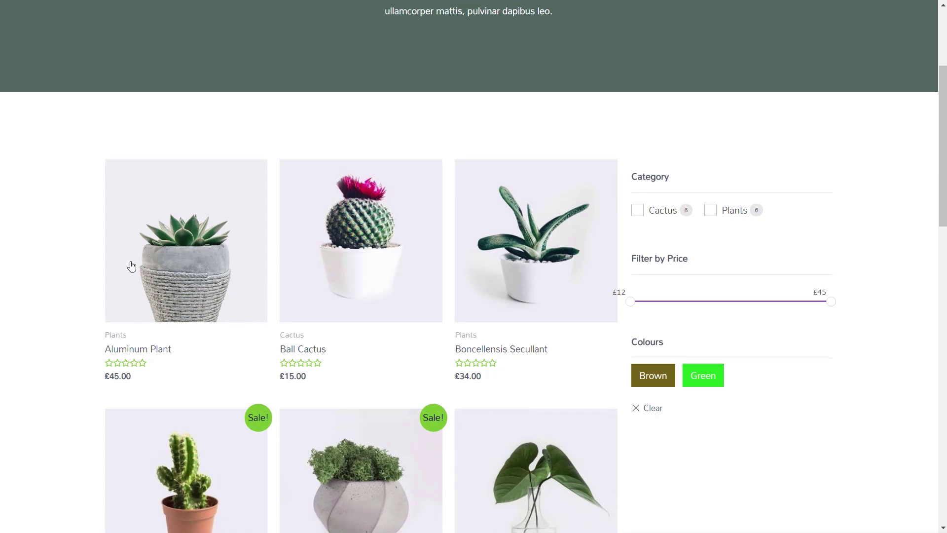
pyautogui.moveTo(126, 336); pyautogui.dragTo(106, 337)
pyautogui.moveTo(306, 336); pyautogui.dragTo(285, 336)
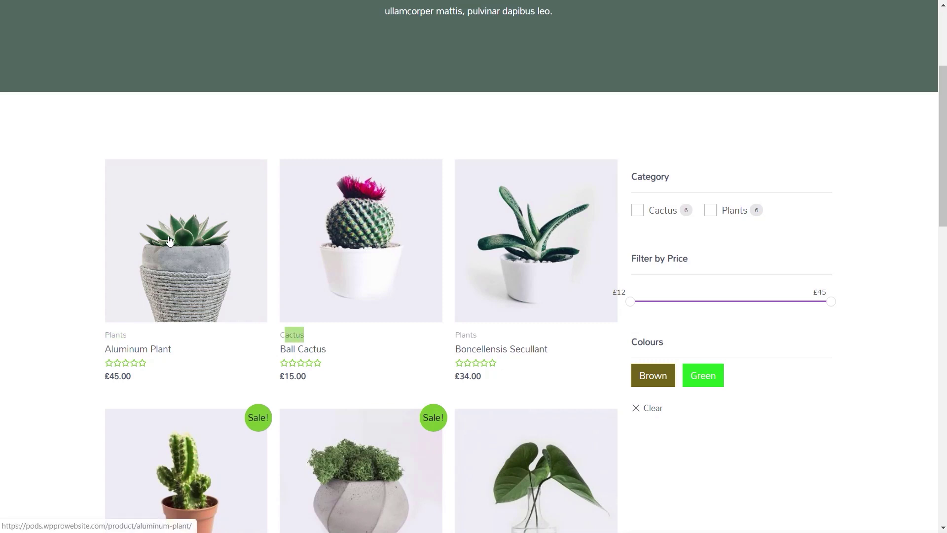
pyautogui.click(169, 241)
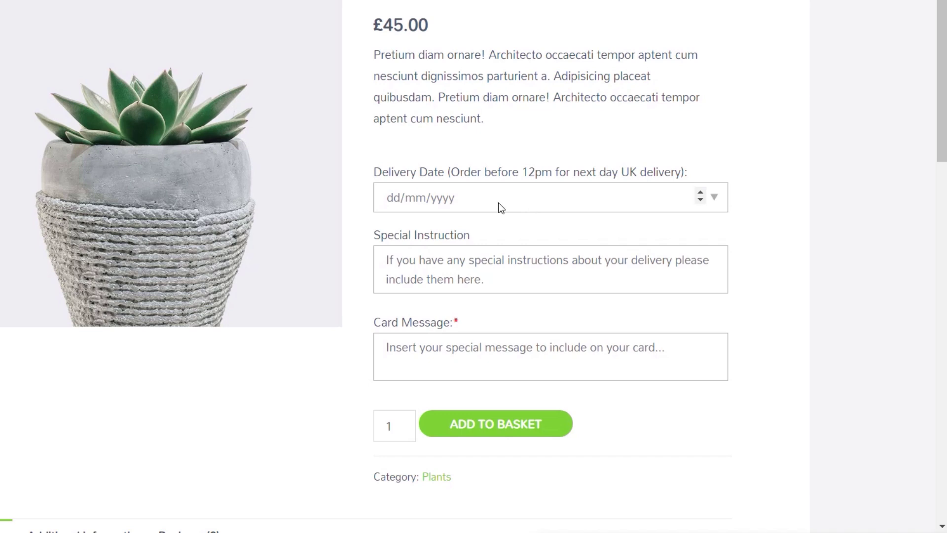
# Step: Fill in the Aluminum Plant options with the delivery date 14/05/2020 and the card message "Hello mum!"
pyautogui.doubleClick(454, 323)
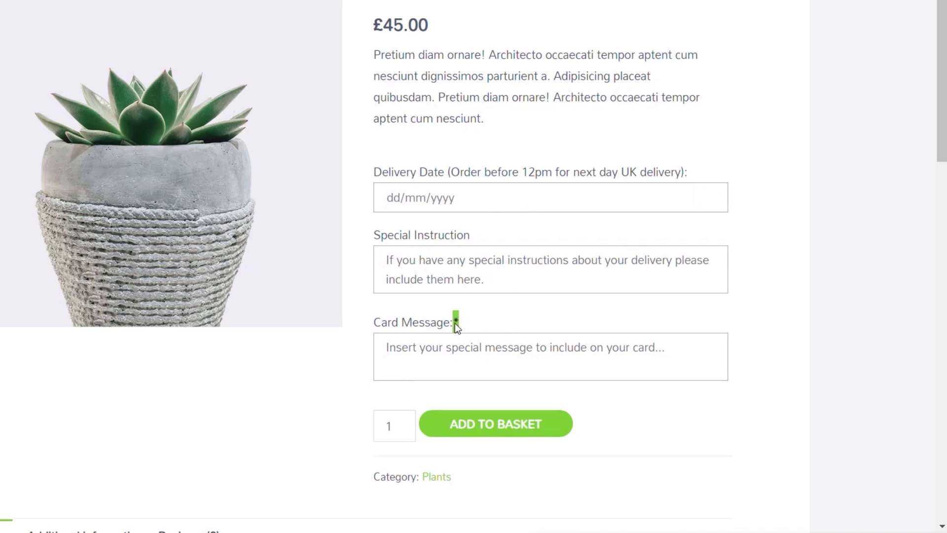
pyautogui.click(494, 342)
pyautogui.click(484, 200)
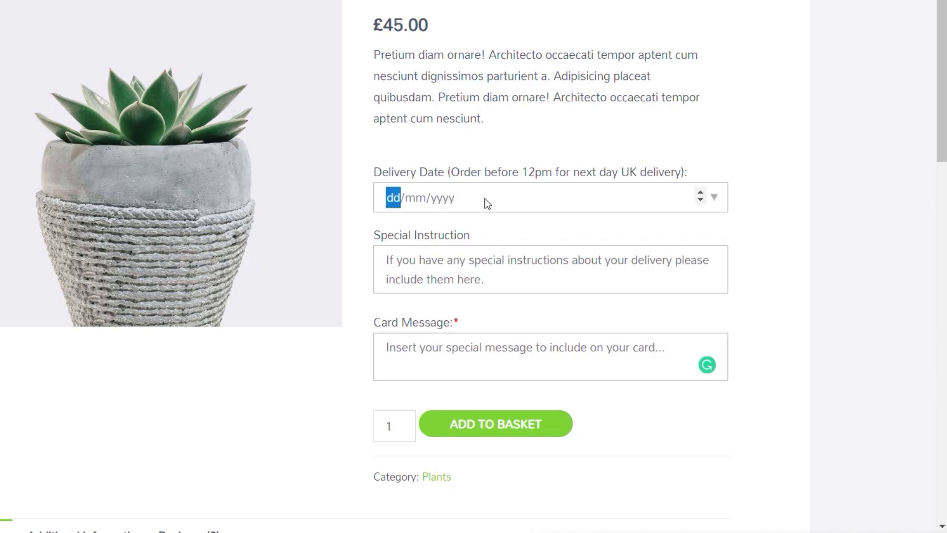
pyautogui.click(714, 199)
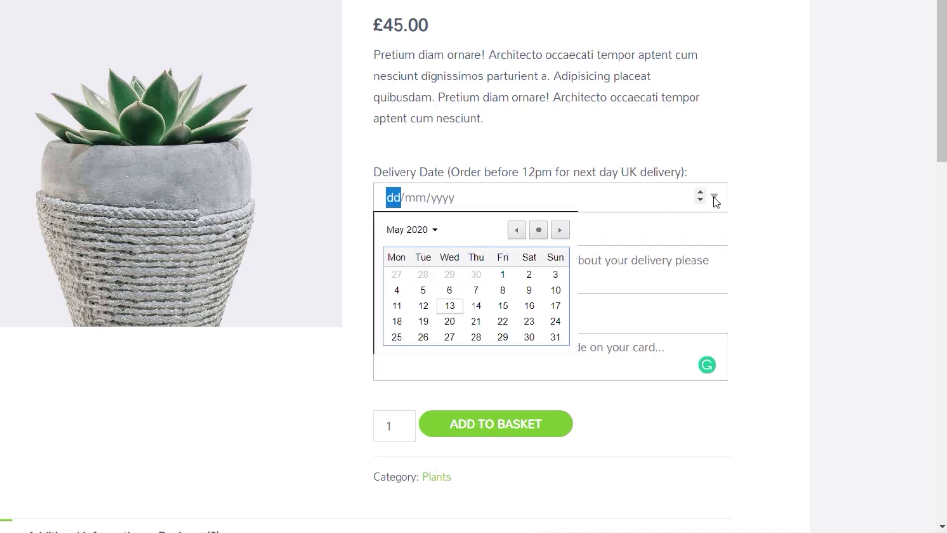
pyautogui.click(483, 308)
pyautogui.click(515, 272)
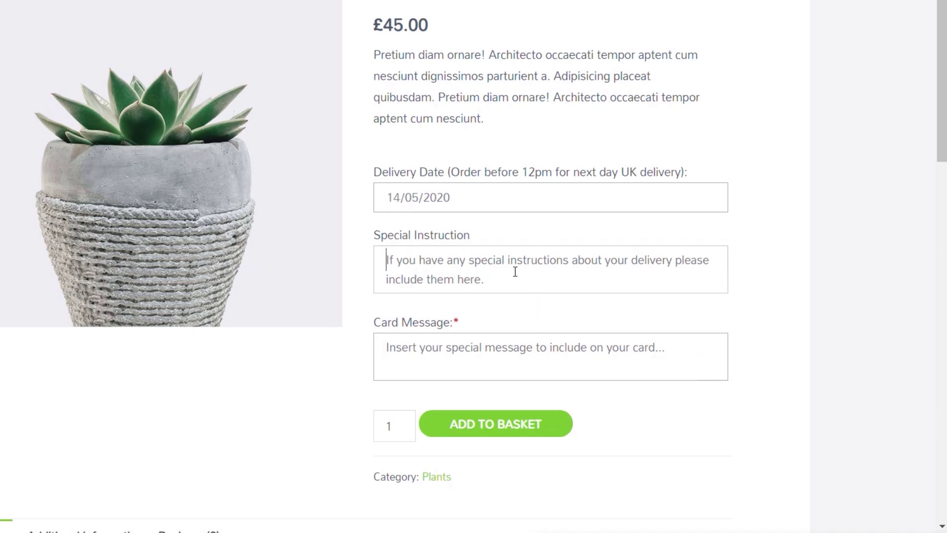
pyautogui.click(476, 347)
pyautogui.write('llo mum!')
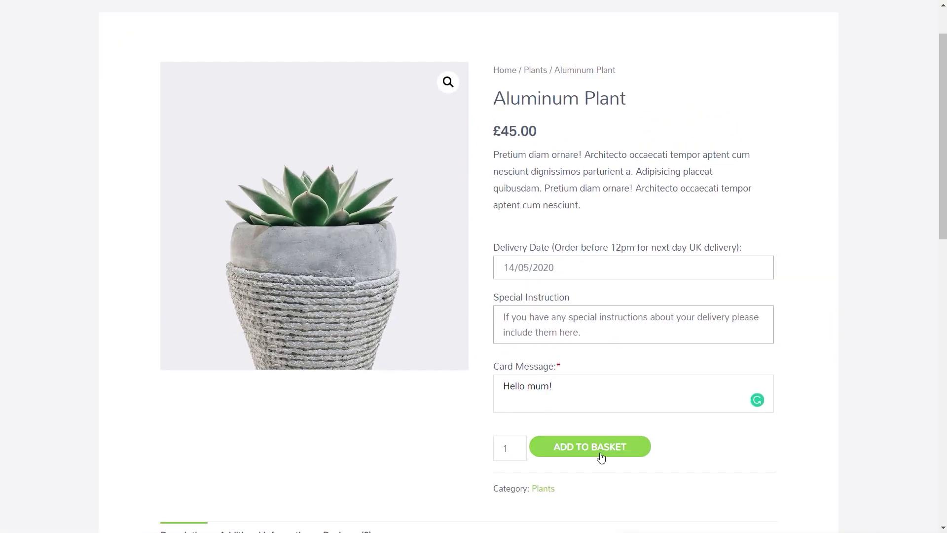
# Step: Add the Aluminum Plant to the basket and open the cart page to check the submitted options
pyautogui.click(601, 457)
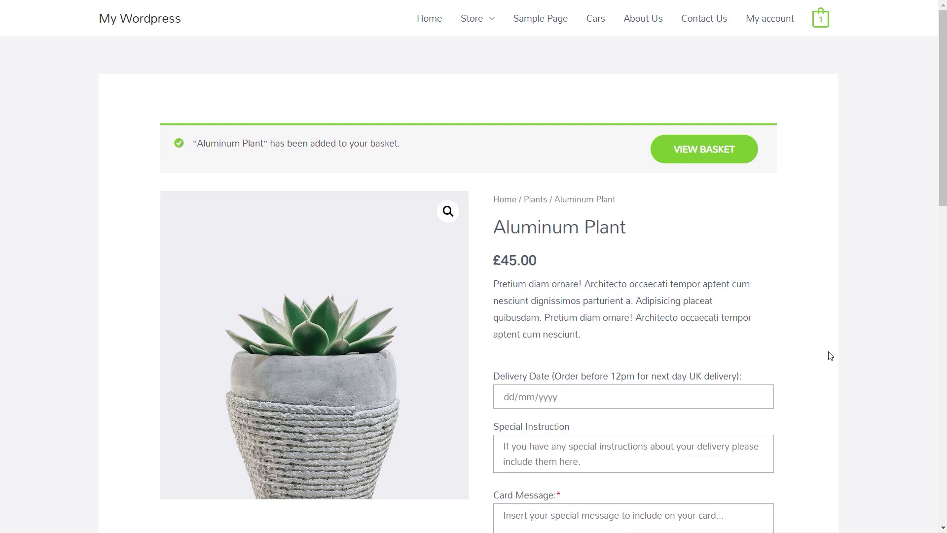
pyautogui.moveTo(822, 23)
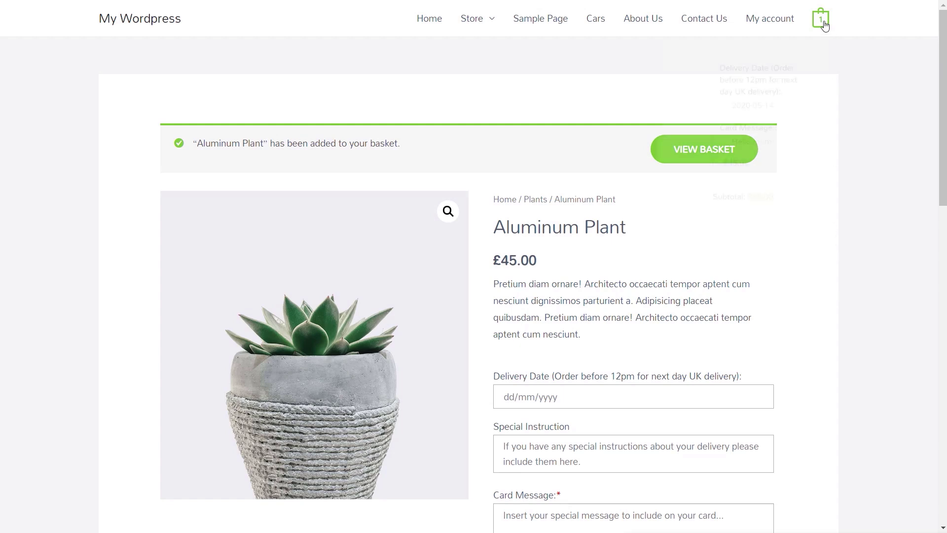
pyautogui.click(771, 238)
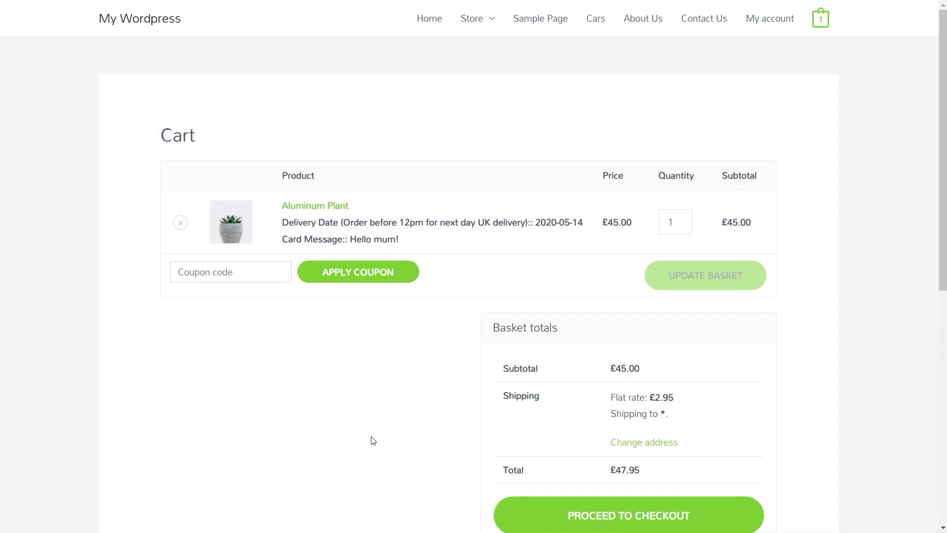
# Step: Go back to the Store page and open the Ball Cactus product to check its option fields
pyautogui.moveTo(491, 24)
pyautogui.click(462, 32)
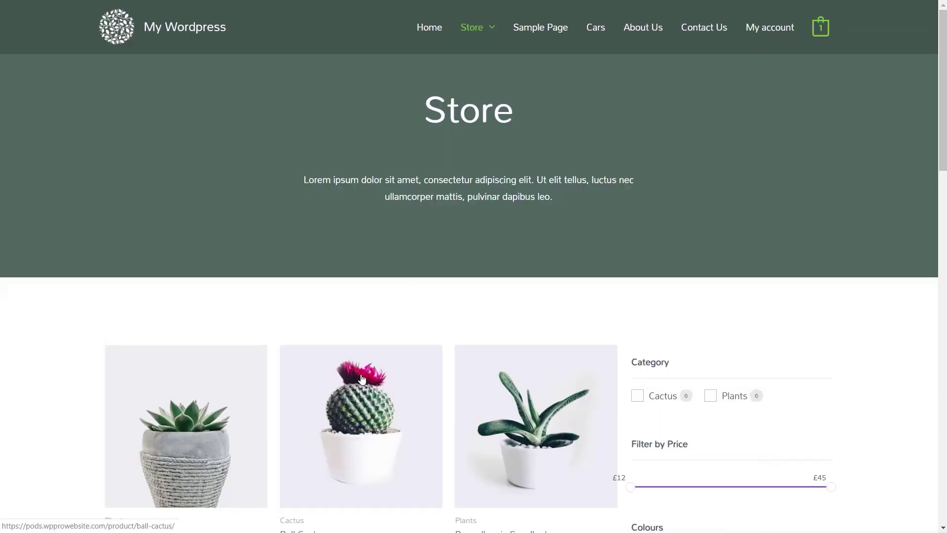
pyautogui.scroll(-5, 457, 377)
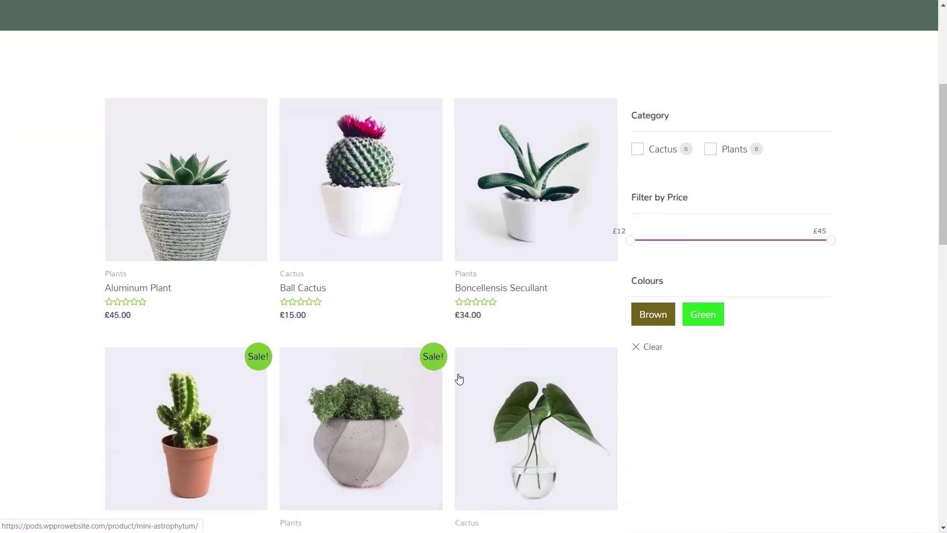
pyautogui.click(355, 218)
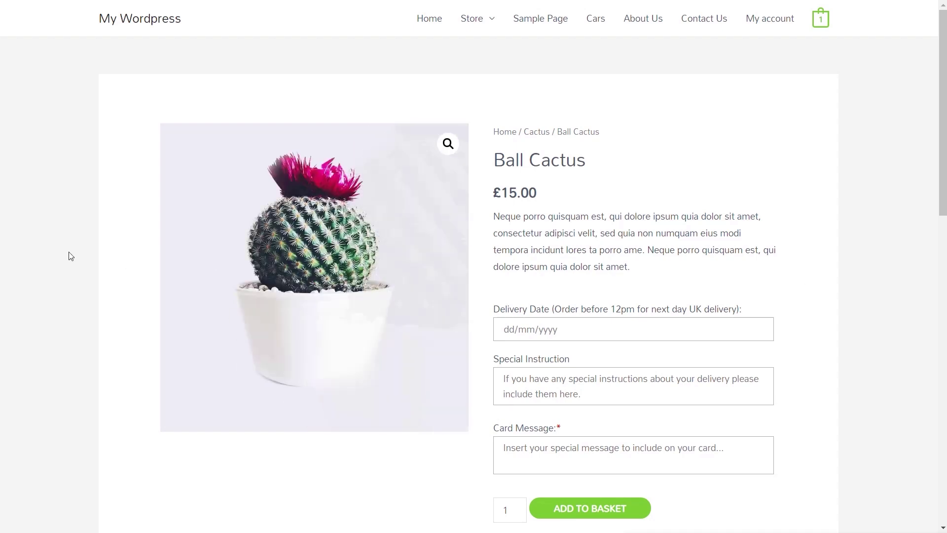
# Step: Return to the store listing and open the Green Soil Lotus product from the Clothing category
pyautogui.hotkey('alt', 'Left')
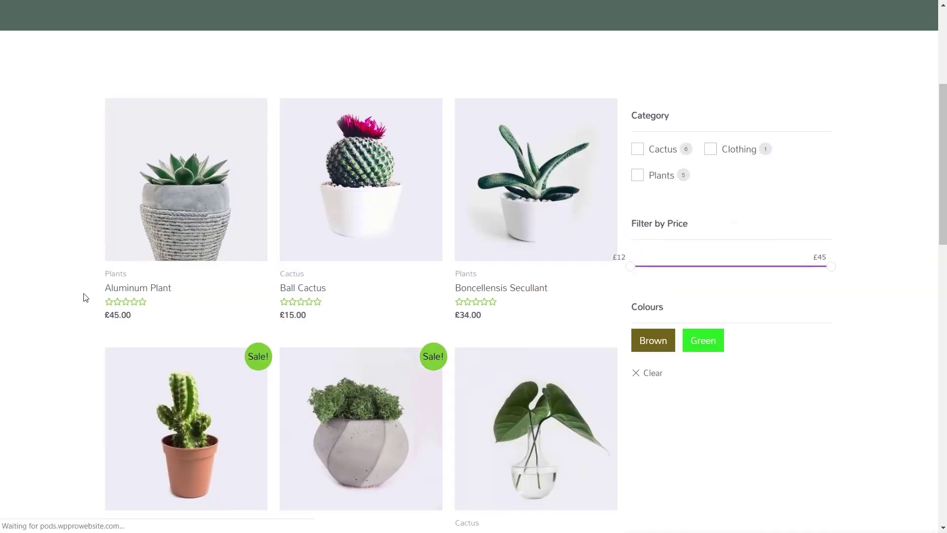
pyautogui.scroll(-3, 85, 296)
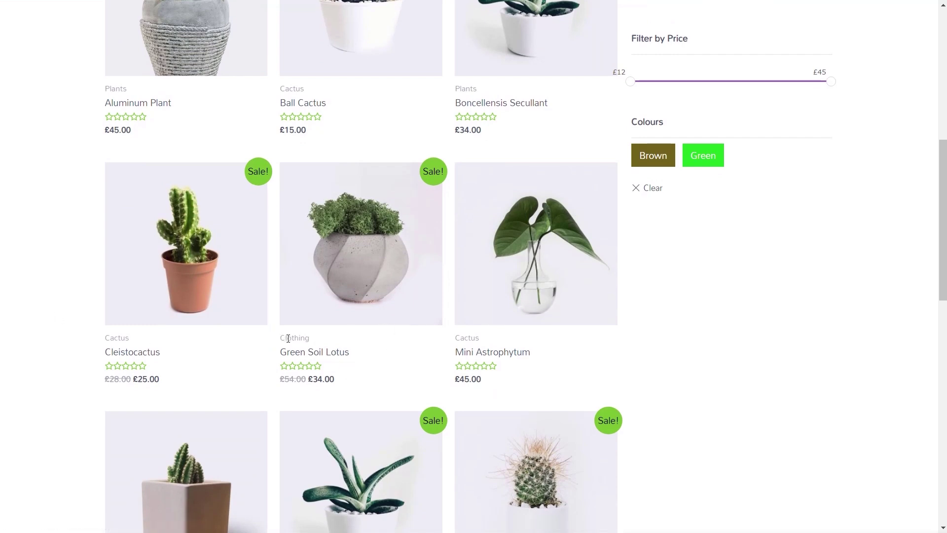
pyautogui.click(364, 271)
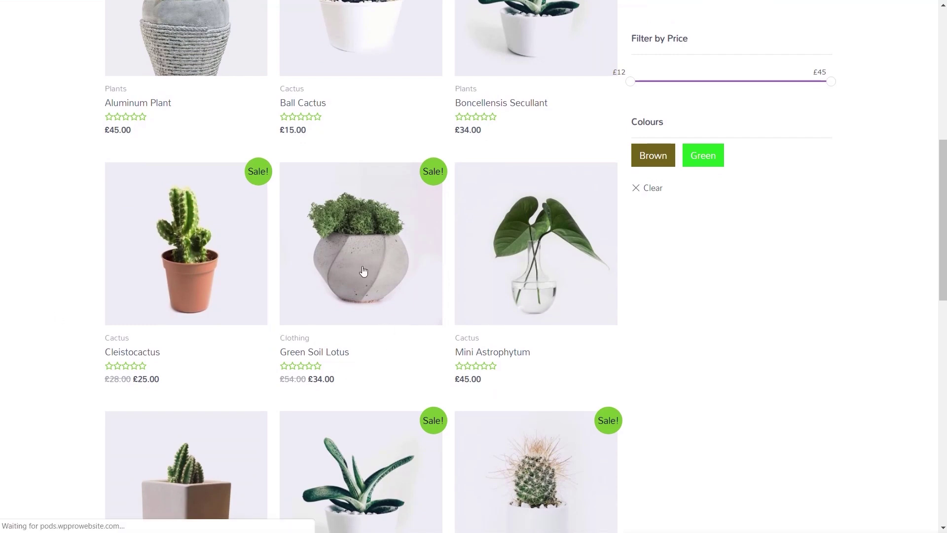